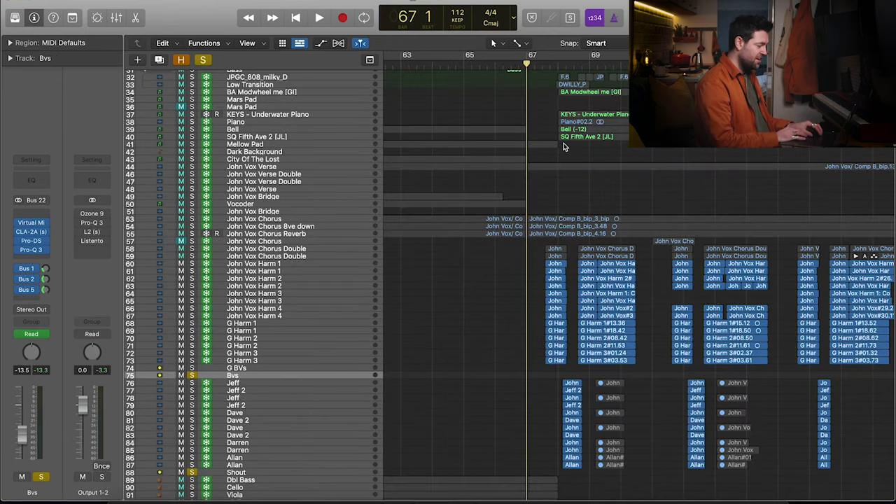
{"action": "left_click", "coordinate": [543, 66]}
{"action": "scroll", "coordinate": [580, 226], "scroll_direction": "down", "scroll_amount": 5}
{"action": "scroll", "coordinate": [580, 226], "scroll_direction": "up", "scroll_amount": 3}
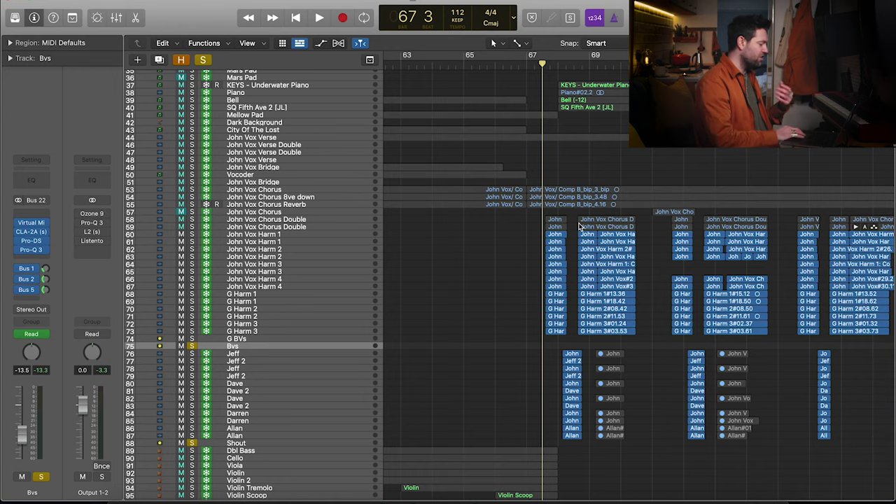
{"action": "left_click", "coordinate": [192, 227]}
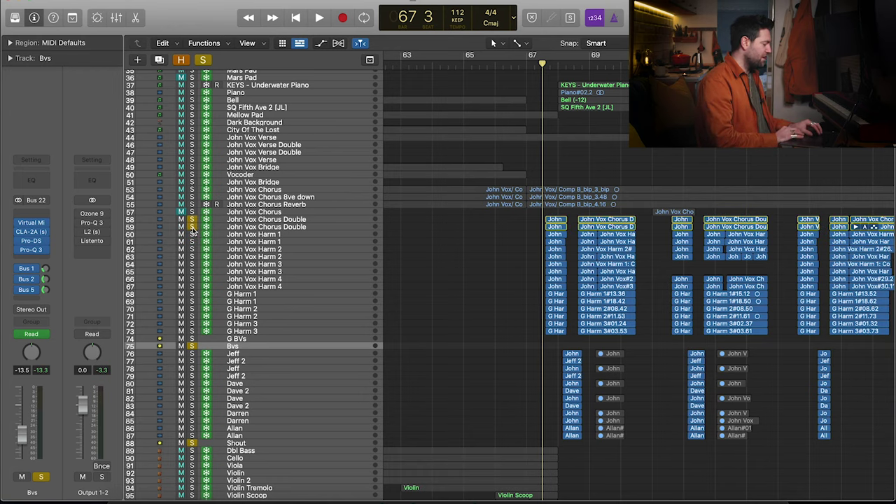
{"action": "left_click", "coordinate": [193, 190]}
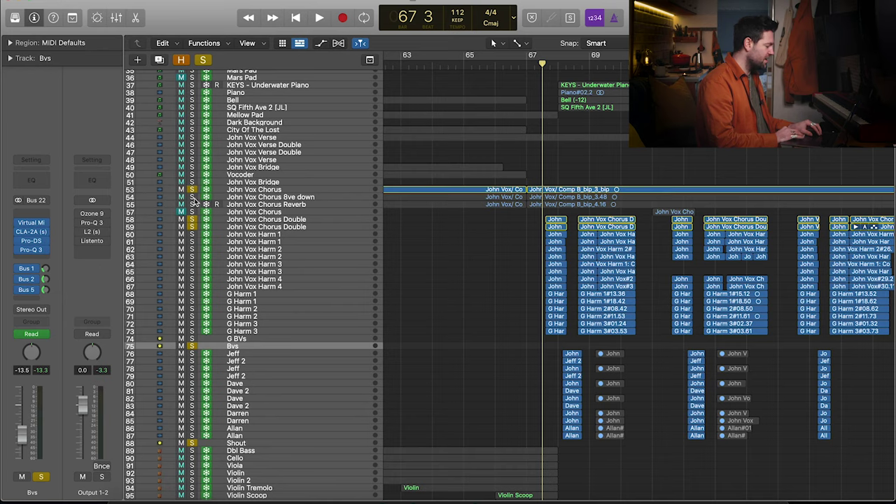
{"action": "left_click", "coordinate": [193, 197]}
{"action": "left_click", "coordinate": [193, 205]}
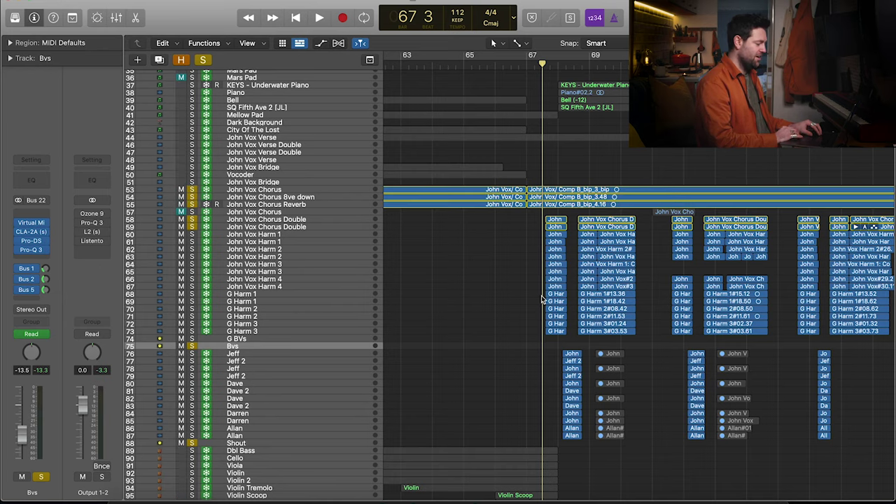
{"action": "scroll", "coordinate": [543, 299], "scroll_direction": "down", "scroll_amount": 2}
{"action": "key", "text": "space"}
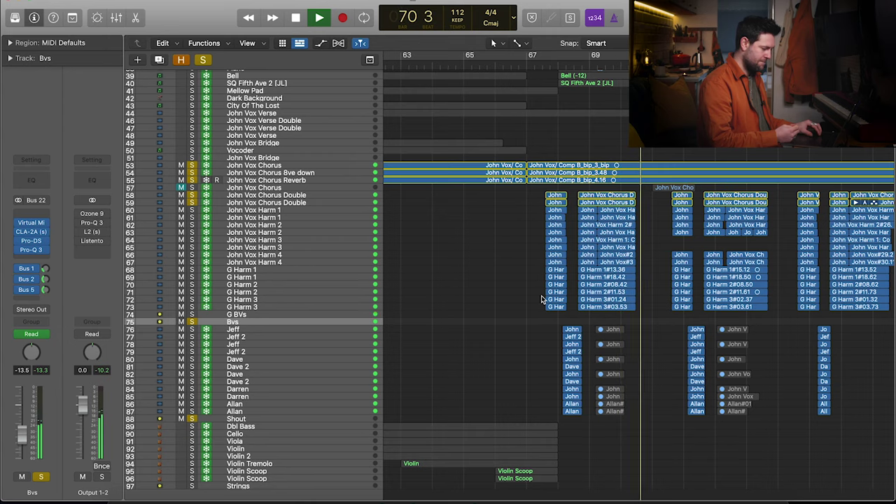
{"action": "key", "text": "space"}
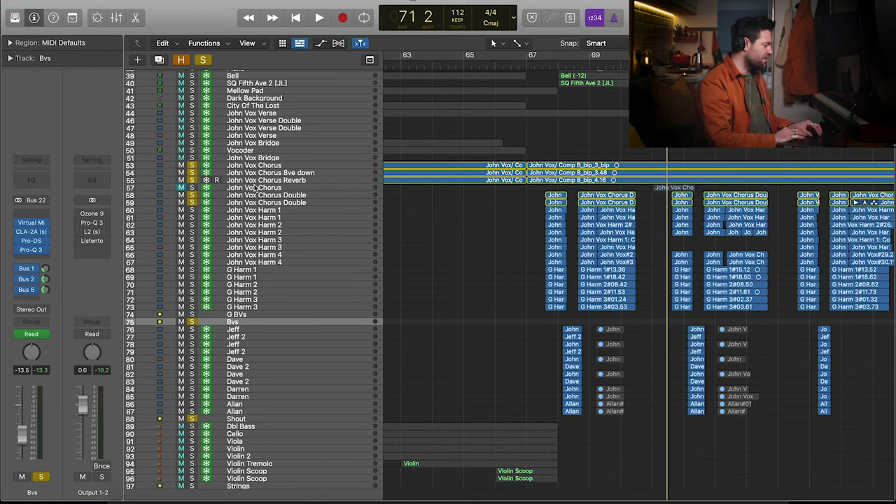
{"action": "left_click_drag", "start_coordinate": [192, 166], "coordinate": [193, 321]}
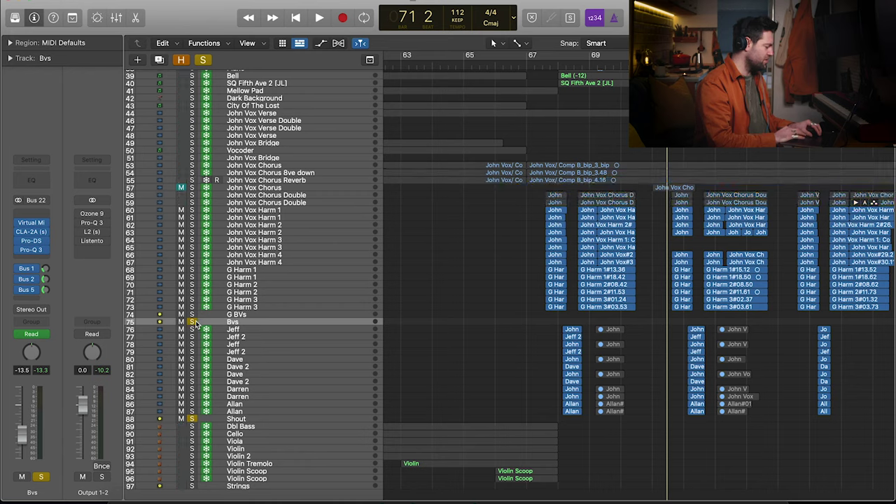
{"action": "left_click", "coordinate": [561, 64]}
{"action": "key", "text": "space"}
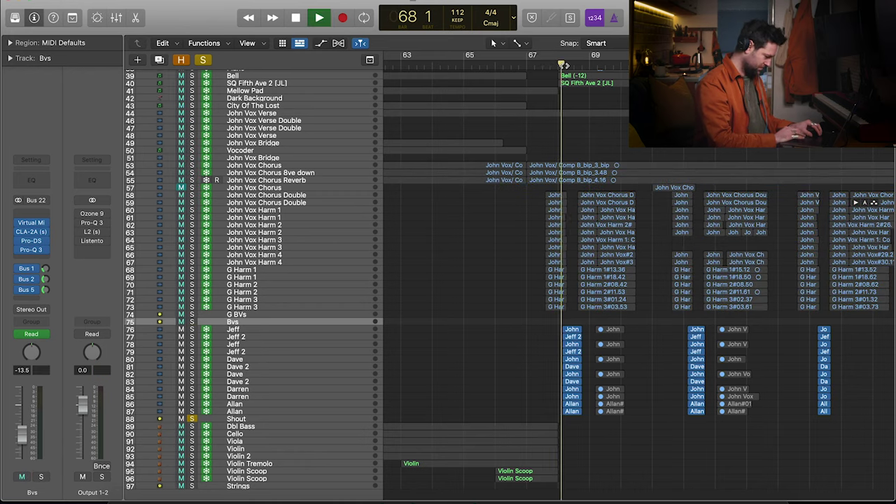
{"action": "key", "text": "space"}
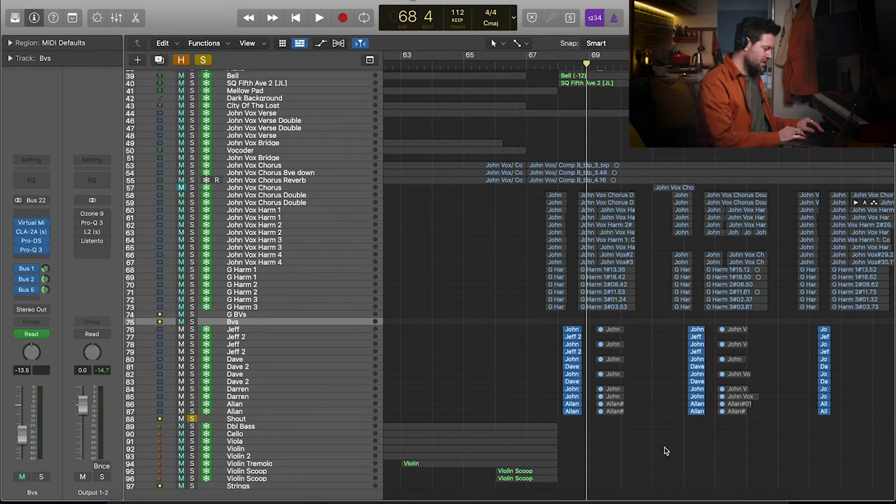
Zoom in on the arrangement and select the Jeff and Jeff 2 tracks at bar 68.
{"action": "key", "text": "super+Right"}
{"action": "key", "text": "super+Down"}
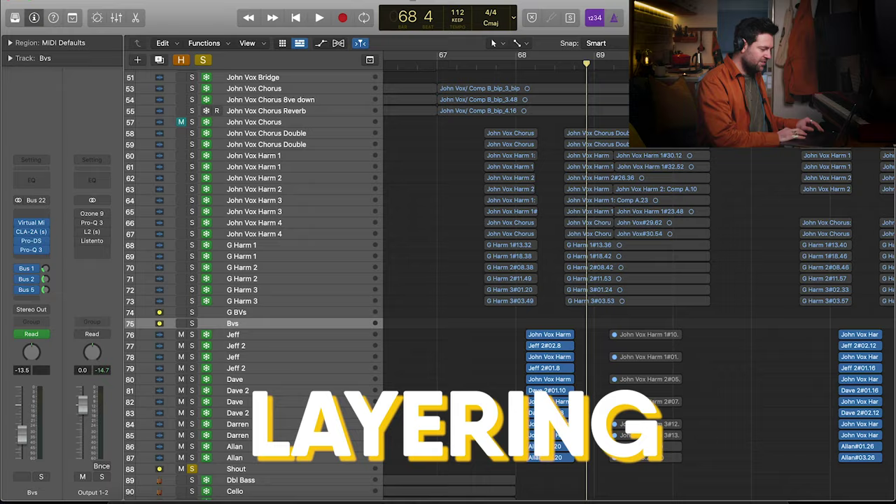
{"action": "scroll", "coordinate": [690, 270], "scroll_direction": "down", "scroll_amount": 8}
{"action": "scroll", "coordinate": [694, 272], "scroll_direction": "up", "scroll_amount": 3}
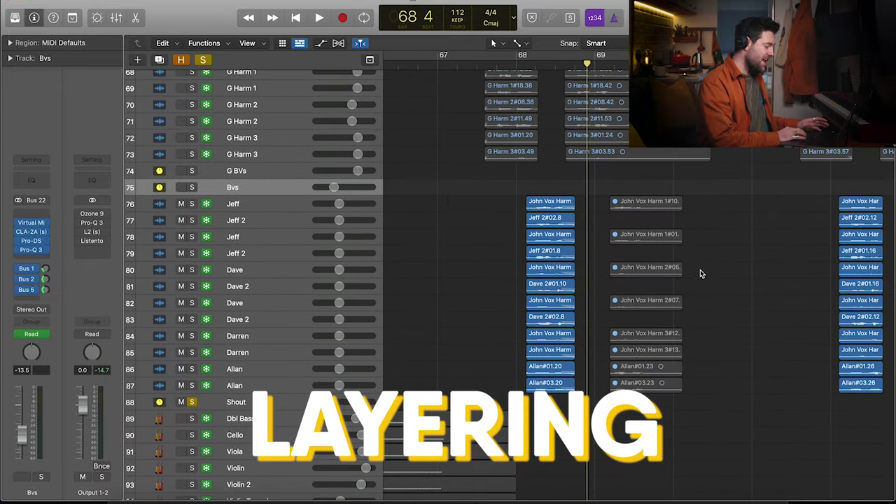
{"action": "left_click", "coordinate": [252, 204]}
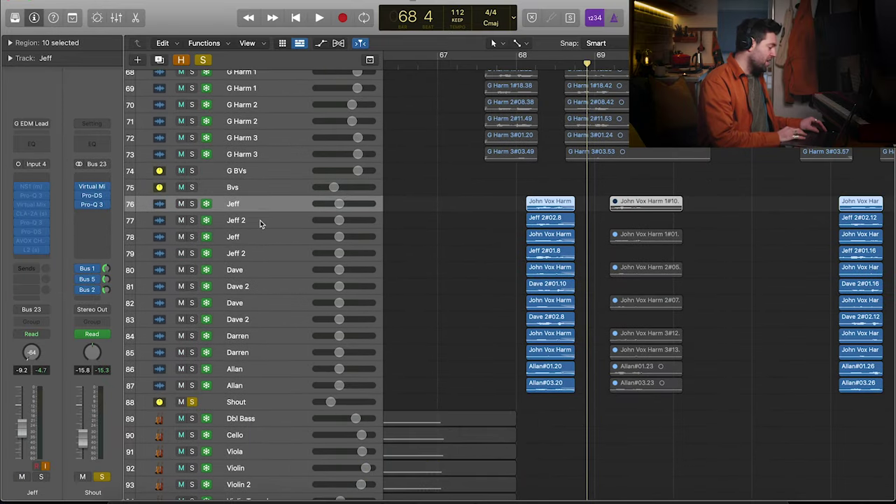
{"action": "left_click", "coordinate": [260, 221], "text": "shift"}
{"action": "key", "text": "comma"}
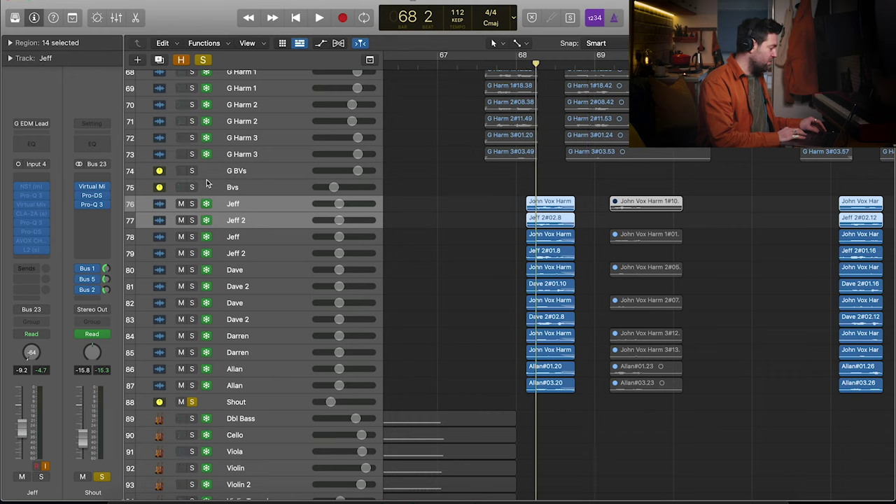
Clear existing solos, then solo and play the Jeff tracks in turn from bar 68.
{"action": "left_click", "coordinate": [202, 59]}
{"action": "left_click", "coordinate": [192, 220]}
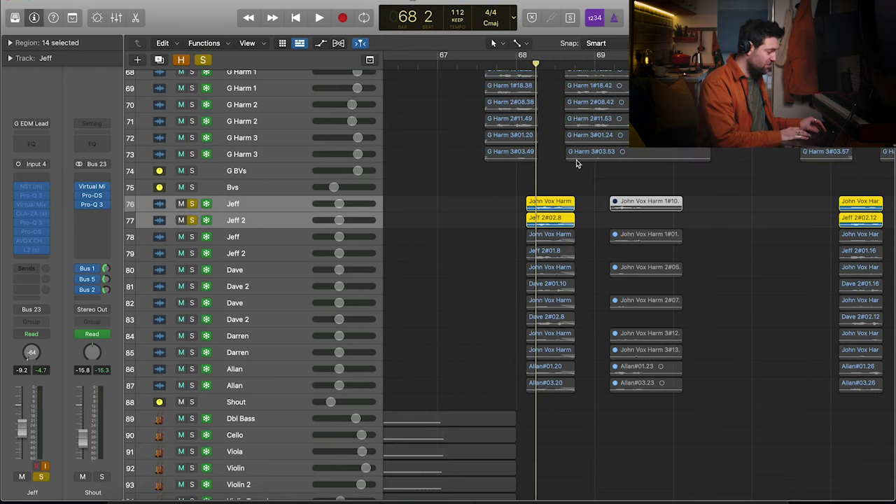
{"action": "key", "text": "space"}
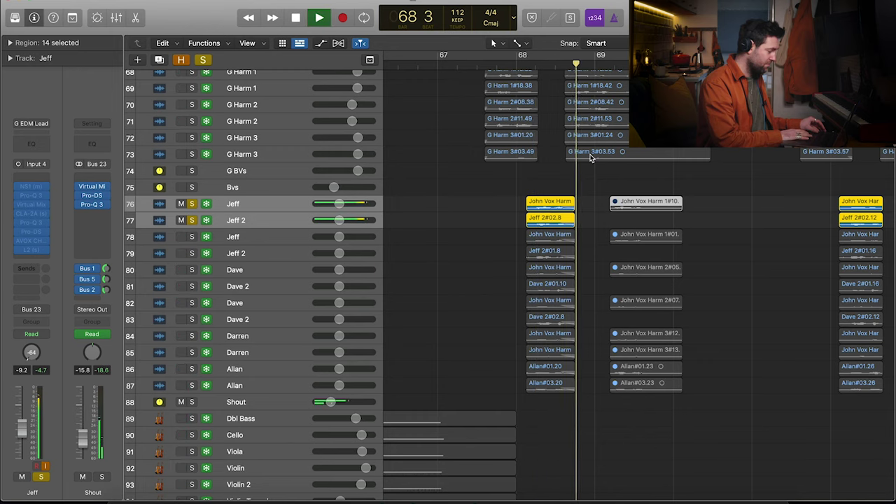
{"action": "key", "text": "space"}
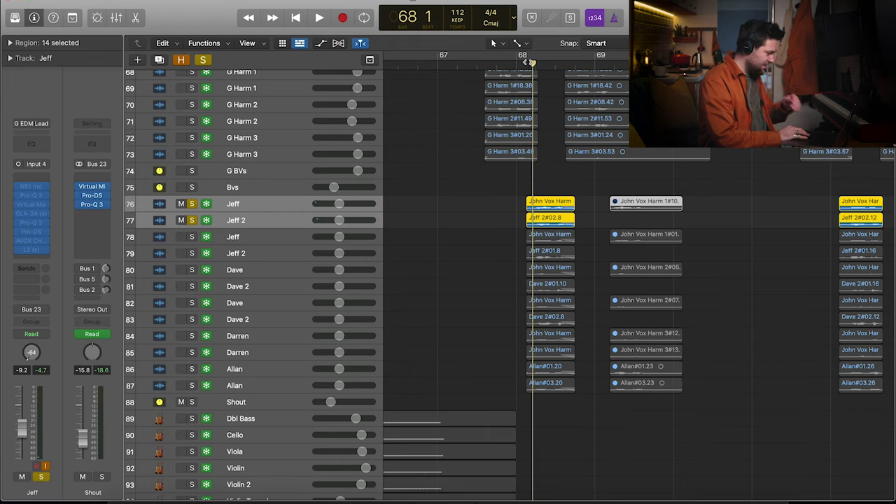
{"action": "key", "text": "Down"}
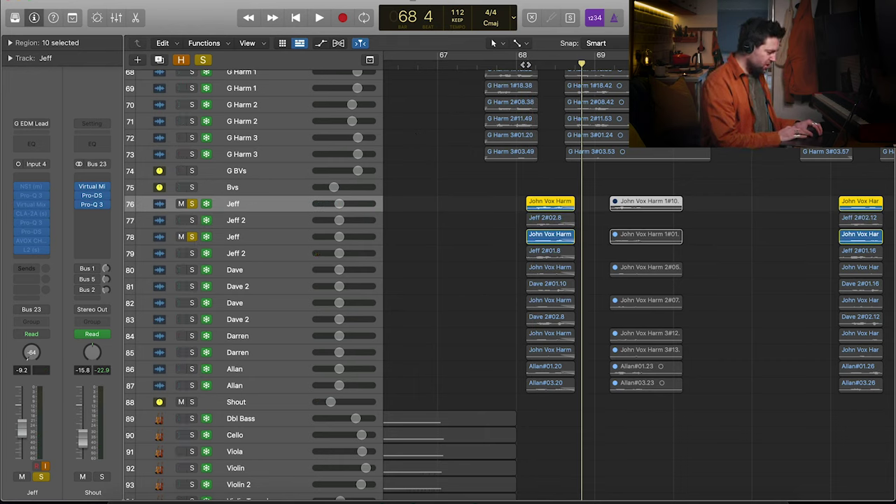
{"action": "left_click", "coordinate": [526, 64]}
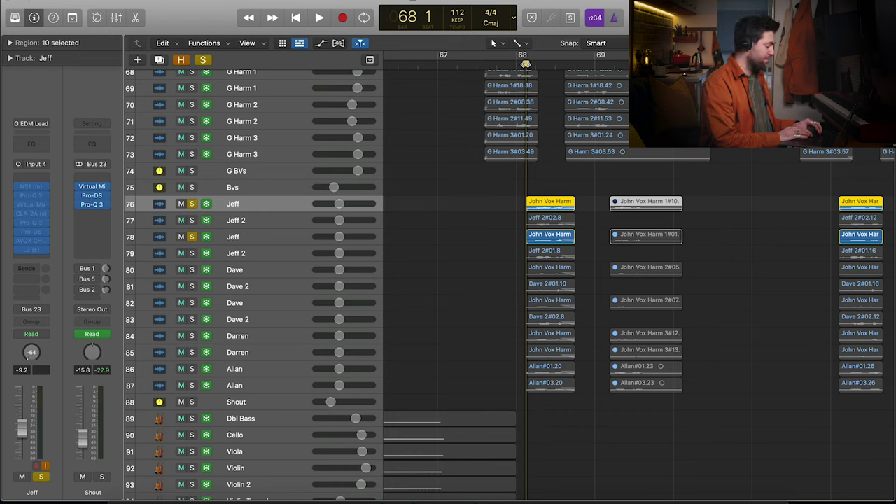
{"action": "key", "text": "space"}
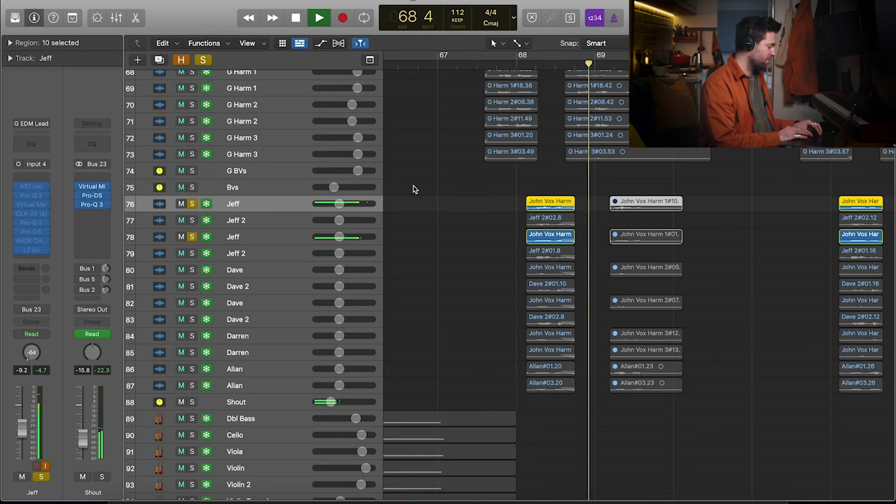
{"action": "key", "text": "space"}
Solo only the two Jeff 2 layers (rows 77 and 79) and play them from bar 68.
{"action": "left_click", "coordinate": [192, 221]}
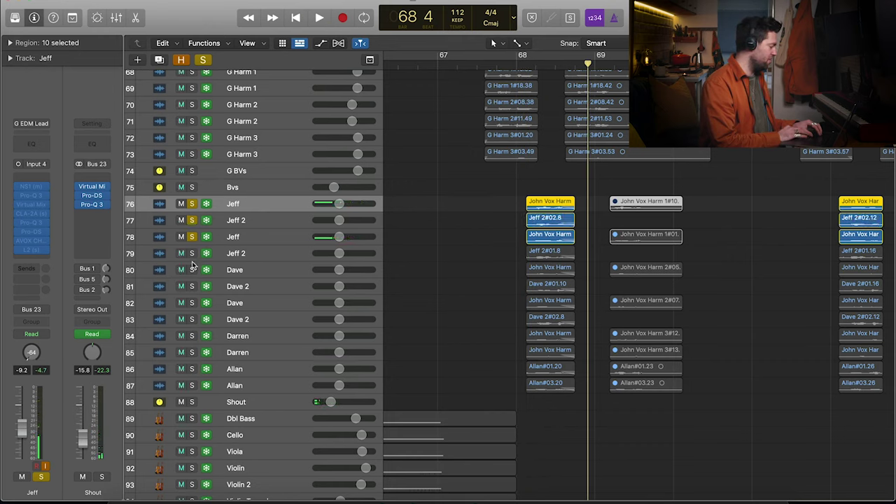
{"action": "left_click", "coordinate": [192, 254]}
{"action": "left_click", "coordinate": [192, 237]}
{"action": "left_click", "coordinate": [194, 203]}
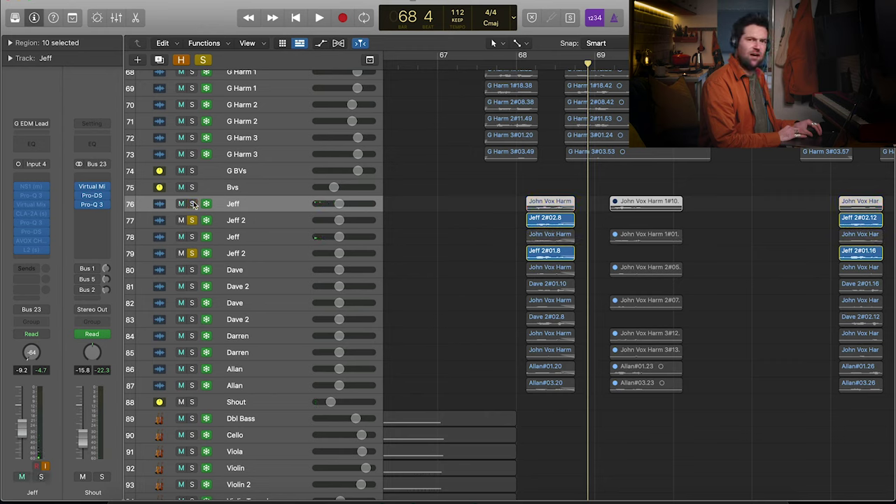
{"action": "left_click", "coordinate": [245, 222]}
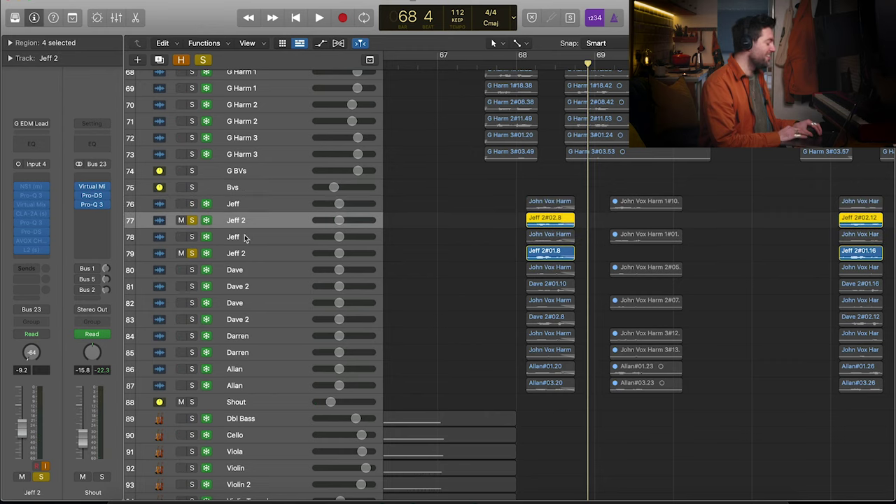
{"action": "left_click", "coordinate": [524, 63]}
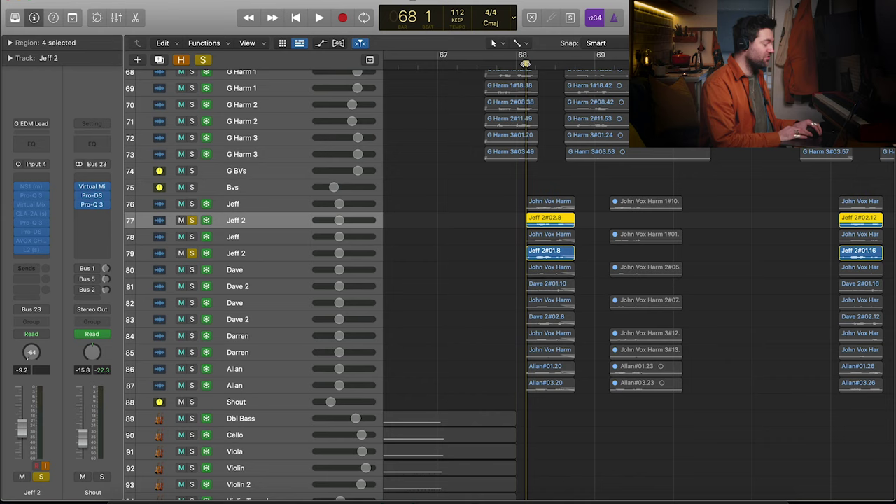
{"action": "key", "text": "space"}
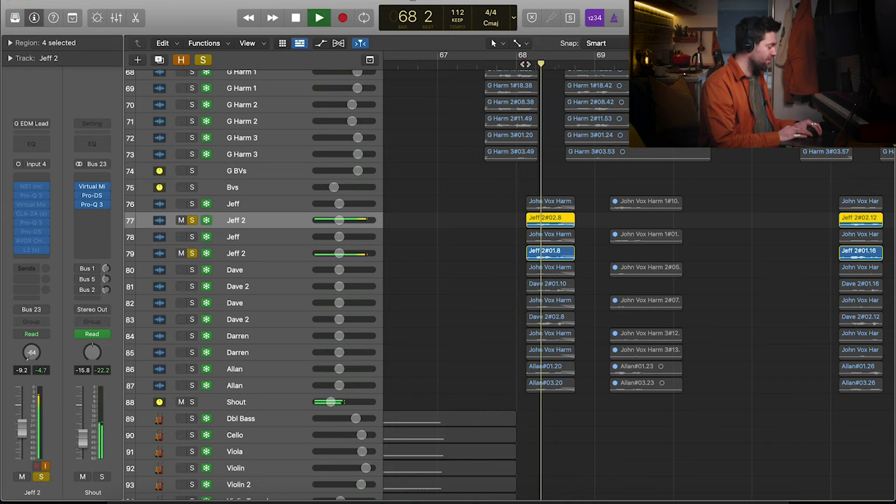
{"action": "key", "text": "space"}
Unsolo both Jeff 2 tracks so nothing remains soloed.
{"action": "left_click", "coordinate": [192, 220]}
{"action": "left_click", "coordinate": [192, 253]}
{"action": "left_click", "coordinate": [193, 253]}
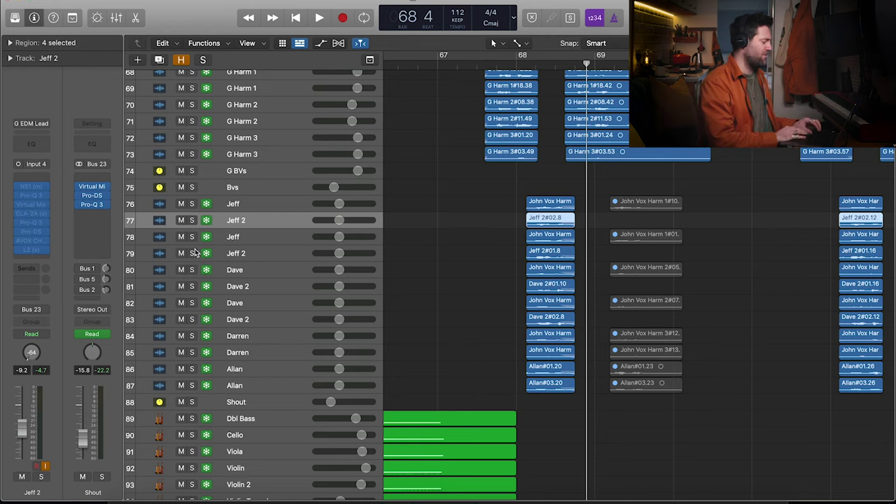
Solo the two Dave tracks and play them from just before bar 68.
{"action": "left_click", "coordinate": [199, 254]}
{"action": "left_click", "coordinate": [196, 271]}
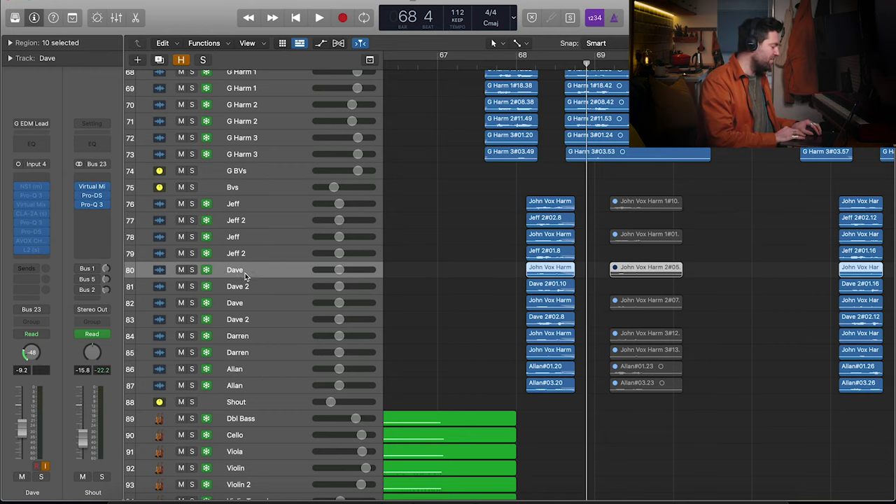
{"action": "left_click", "coordinate": [195, 271]}
{"action": "left_click", "coordinate": [195, 303]}
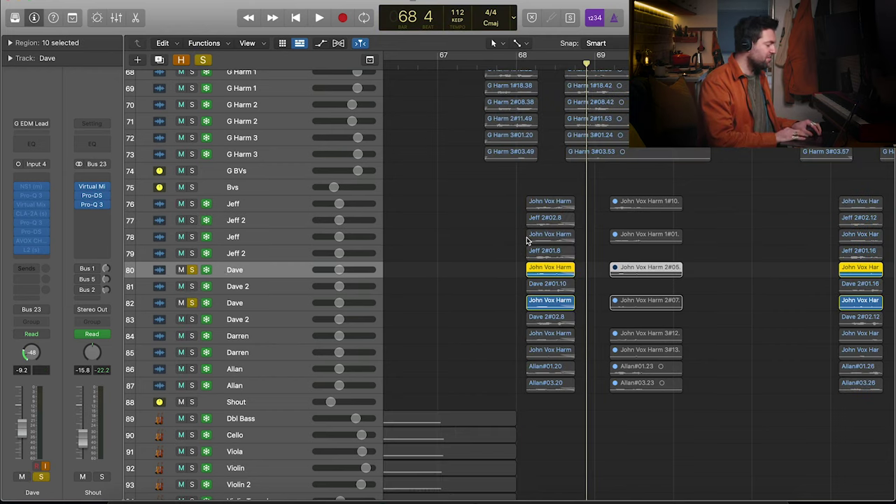
{"action": "left_click", "coordinate": [536, 65]}
{"action": "key", "text": "space"}
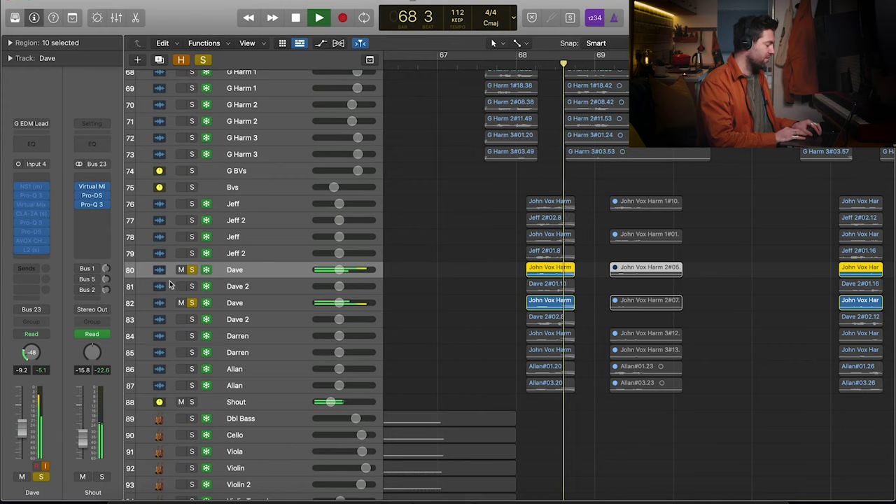
{"action": "key", "text": "space"}
Add both Dave 2 tracks to the solo and replay from near bar 68.
{"action": "left_click", "coordinate": [192, 286]}
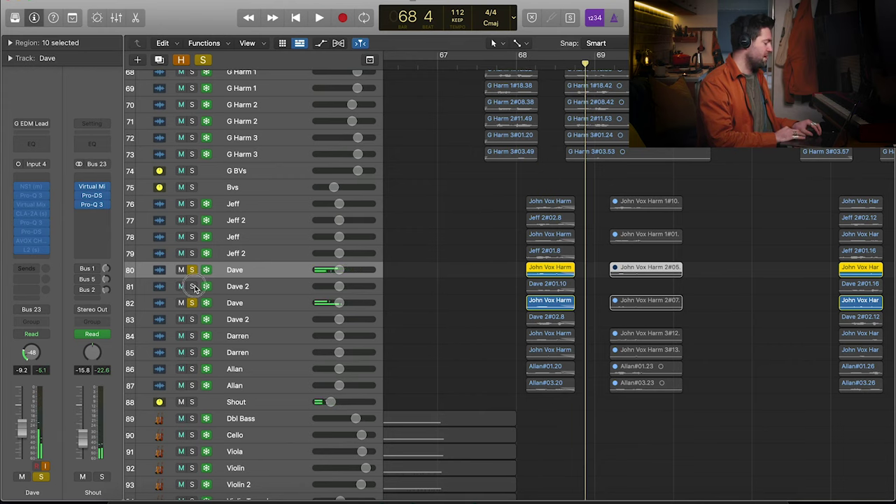
{"action": "left_click", "coordinate": [191, 319]}
{"action": "left_click", "coordinate": [535, 66]}
{"action": "key", "text": "space"}
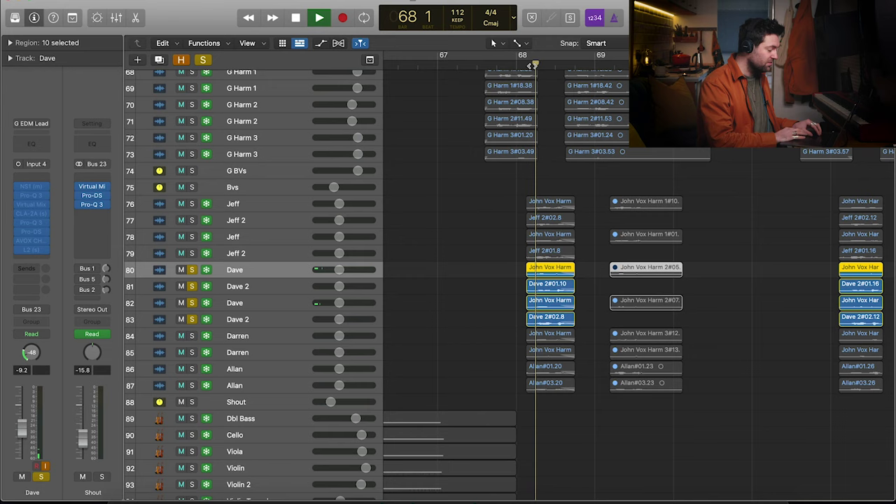
{"action": "left_click", "coordinate": [531, 65]}
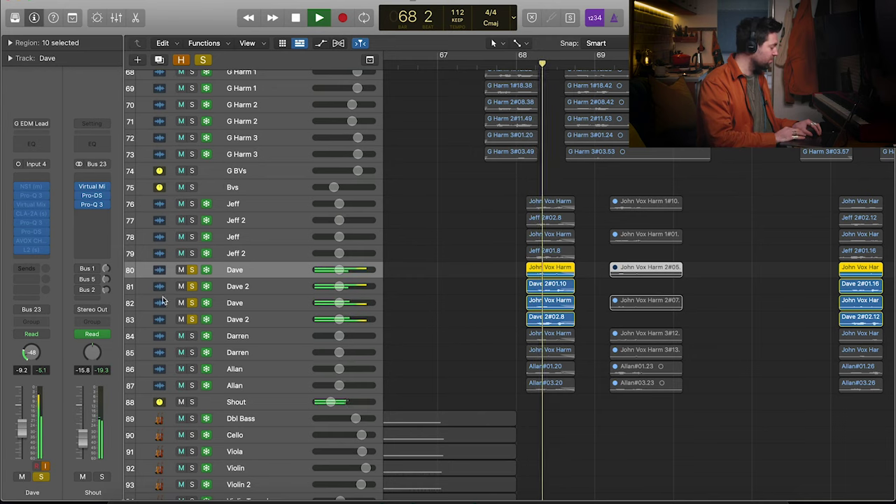
{"action": "key", "text": "space"}
Switch the solo to the Darren tracks, audition them, then unsolo them.
{"action": "left_click_drag", "start_coordinate": [192, 269], "coordinate": [193, 352]}
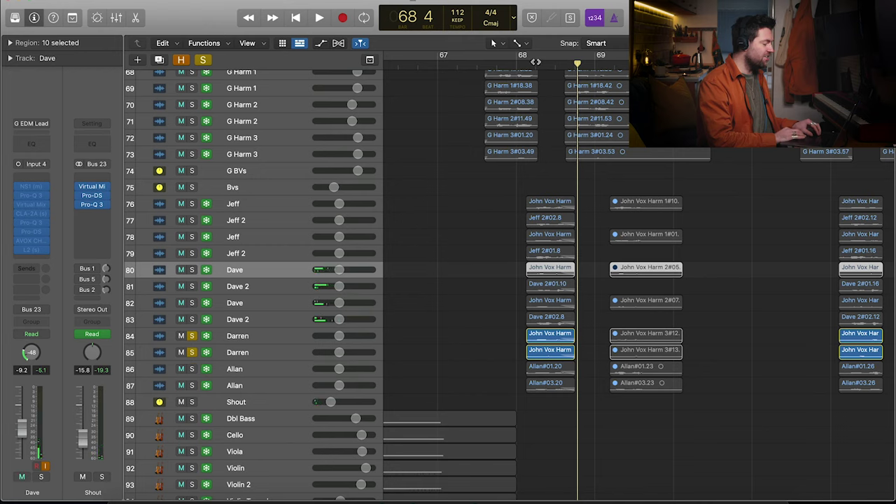
{"action": "left_click", "coordinate": [530, 65]}
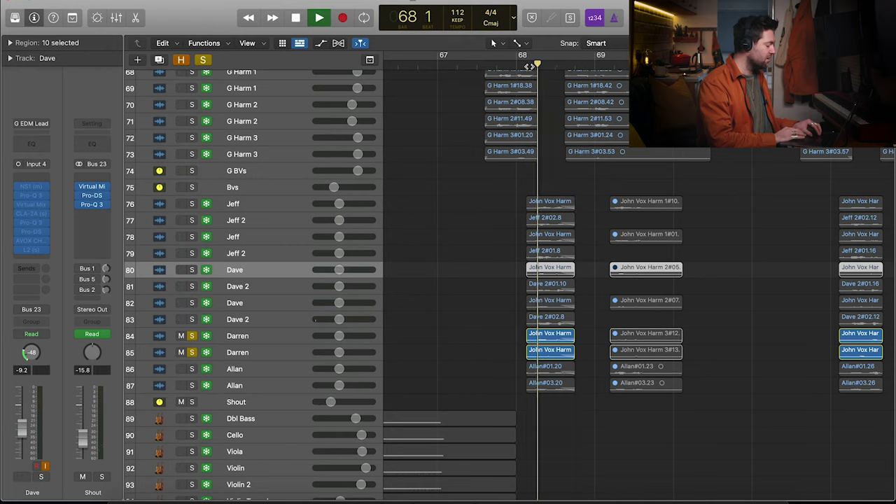
{"action": "key", "text": "space"}
{"action": "left_click", "coordinate": [192, 353]}
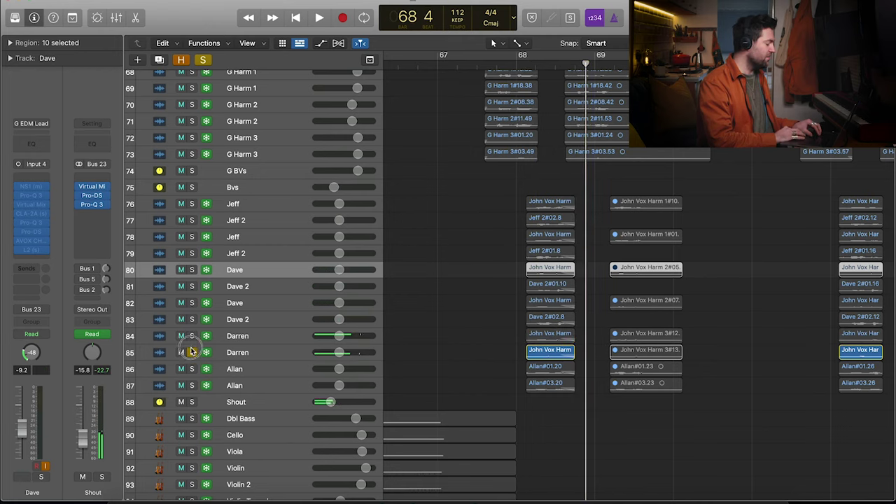
Solo the two Allan tracks, play them from bar 68, then unsolo them.
{"action": "left_click", "coordinate": [191, 369]}
{"action": "left_click", "coordinate": [191, 386]}
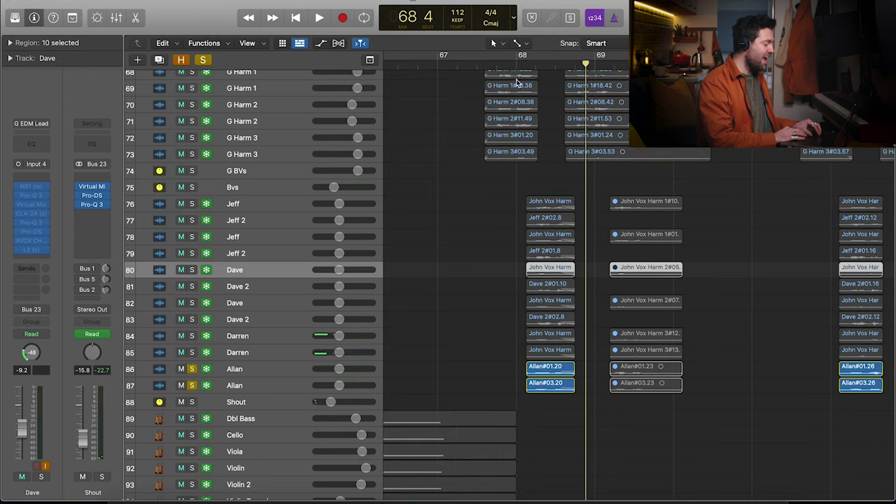
{"action": "left_click", "coordinate": [534, 64]}
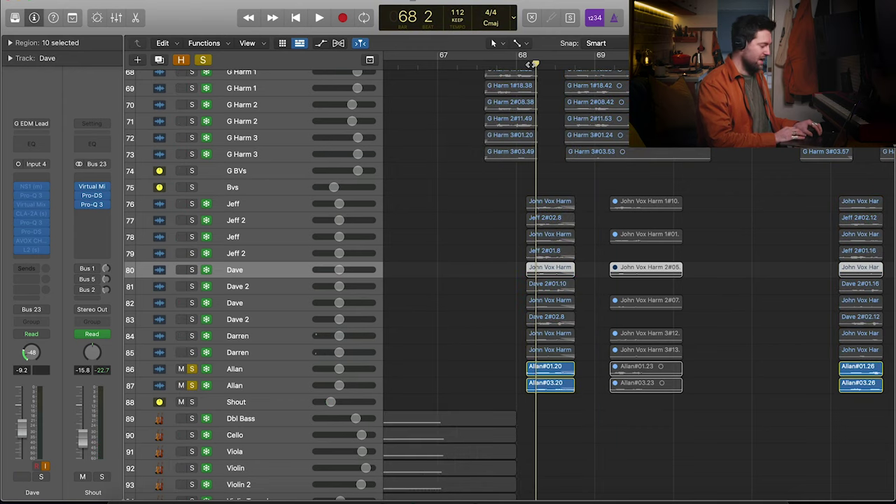
{"action": "key", "text": "space"}
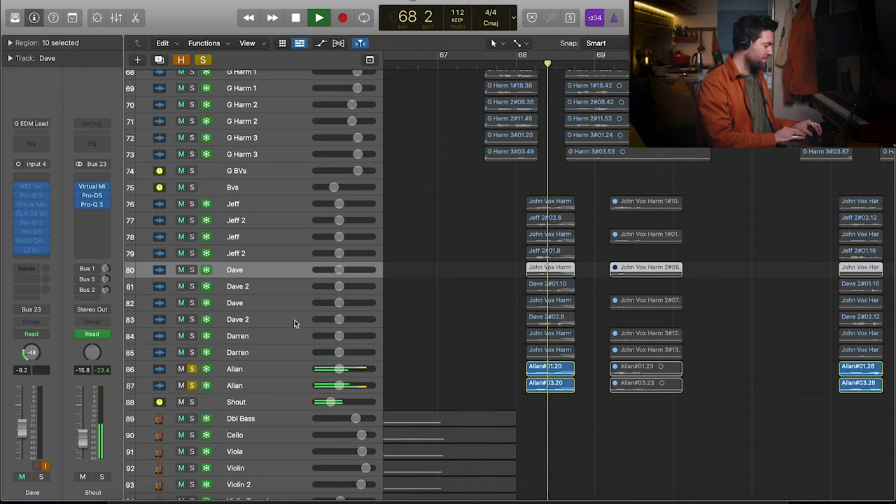
{"action": "key", "text": "space"}
{"action": "left_click", "coordinate": [192, 369]}
{"action": "left_click", "coordinate": [192, 386]}
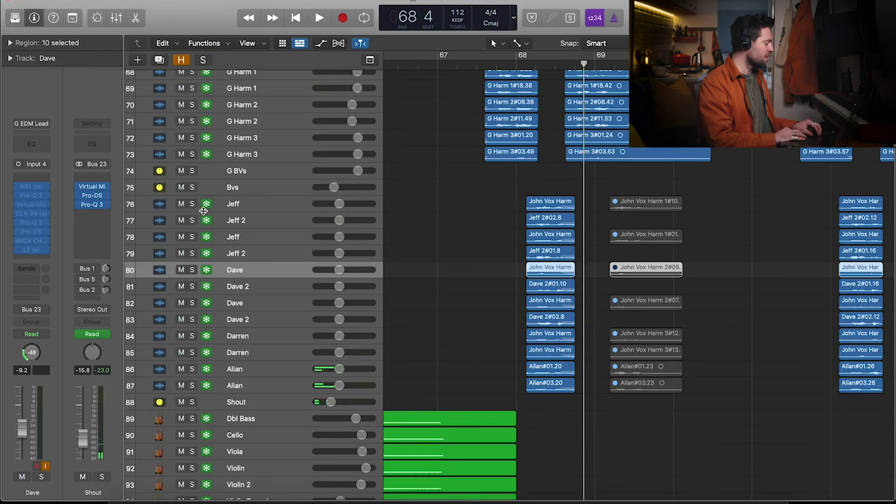
Solo every crowd-vocal track from Jeff to Allan (tracks 76–87) and play them together.
{"action": "left_click_drag", "start_coordinate": [191, 204], "coordinate": [192, 386]}
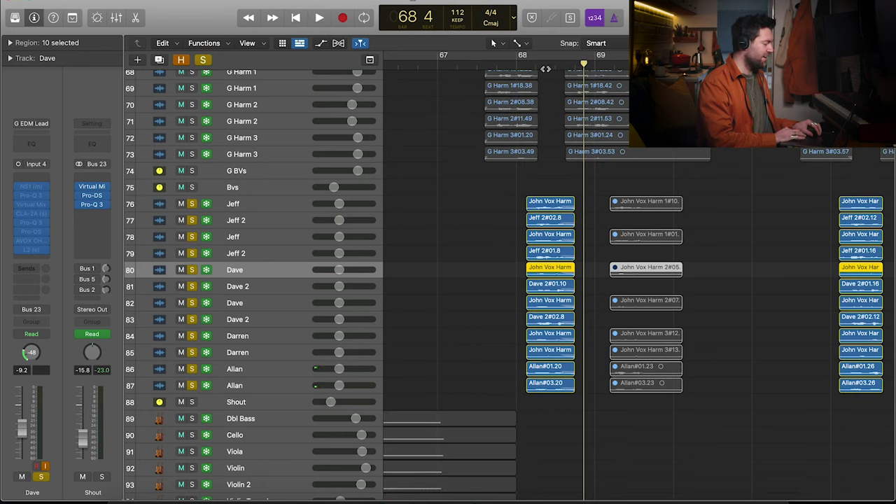
{"action": "left_click", "coordinate": [525, 65]}
{"action": "key", "text": "space"}
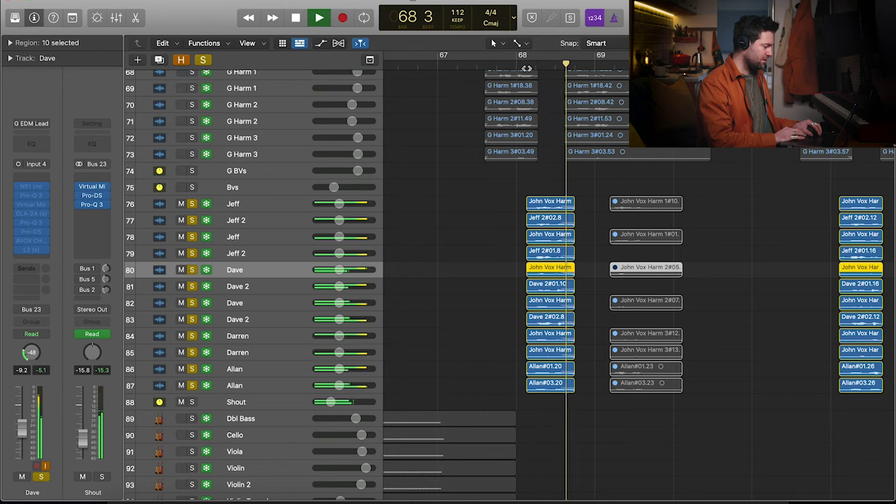
{"action": "key", "text": "space"}
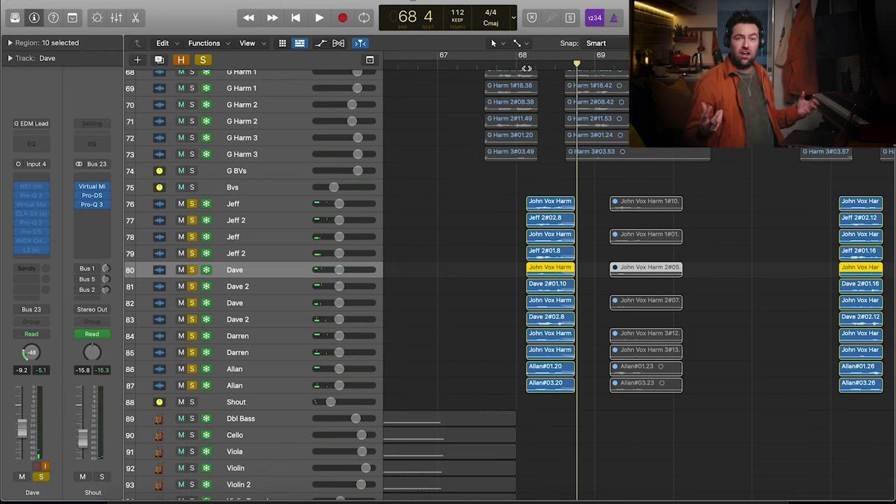
Pan the first Jeff 2 track from -64 to -52 and the second from +63 to +41.
{"action": "left_click", "coordinate": [533, 62]}
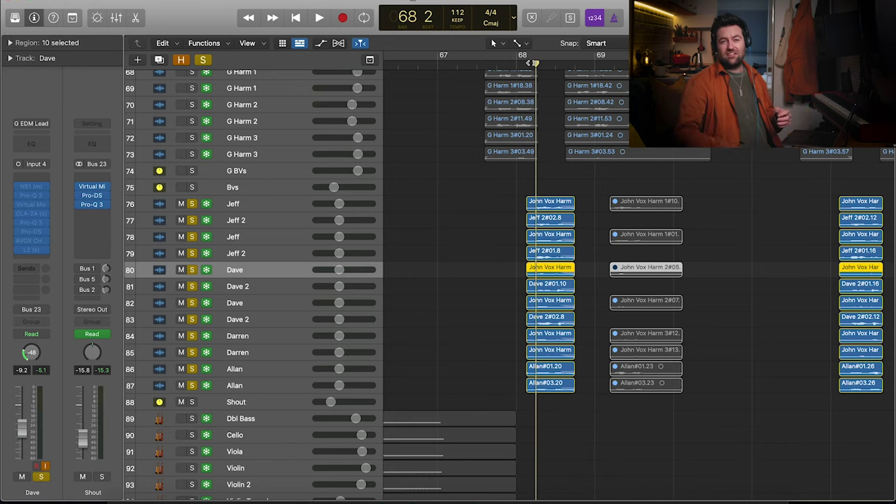
{"action": "left_click", "coordinate": [256, 206]}
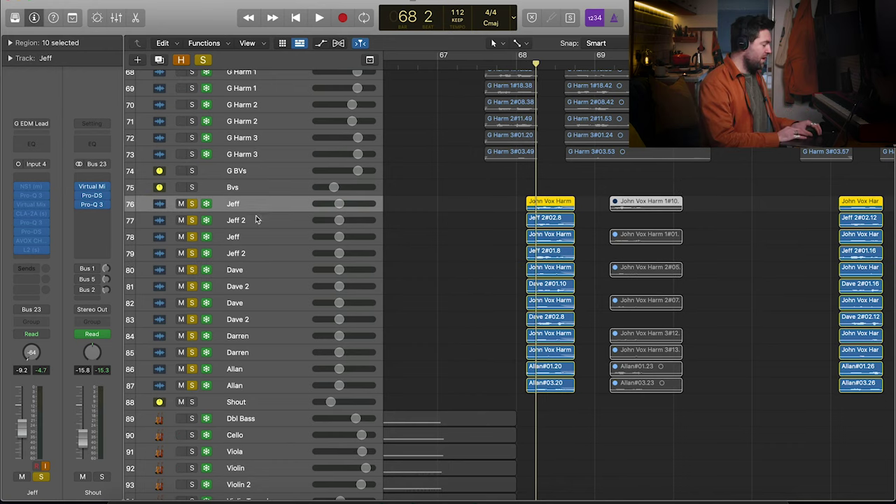
{"action": "left_click", "coordinate": [255, 216]}
{"action": "left_click_drag", "start_coordinate": [31, 353], "coordinate": [30, 342]}
{"action": "left_click", "coordinate": [247, 253]}
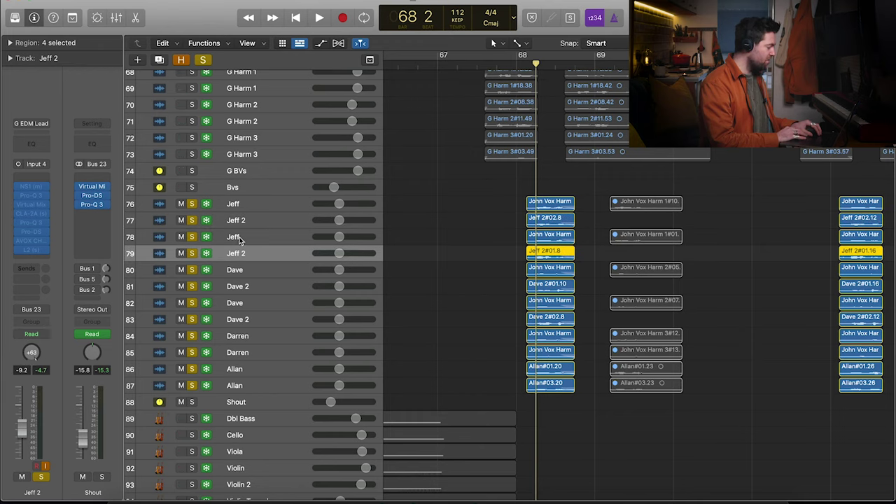
{"action": "left_click_drag", "start_coordinate": [35, 348], "coordinate": [31, 370]}
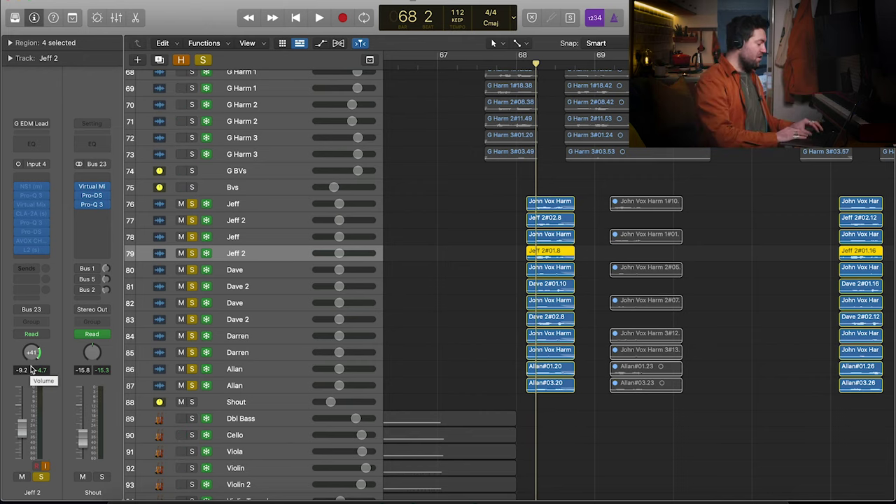
{"action": "key", "text": "x"}
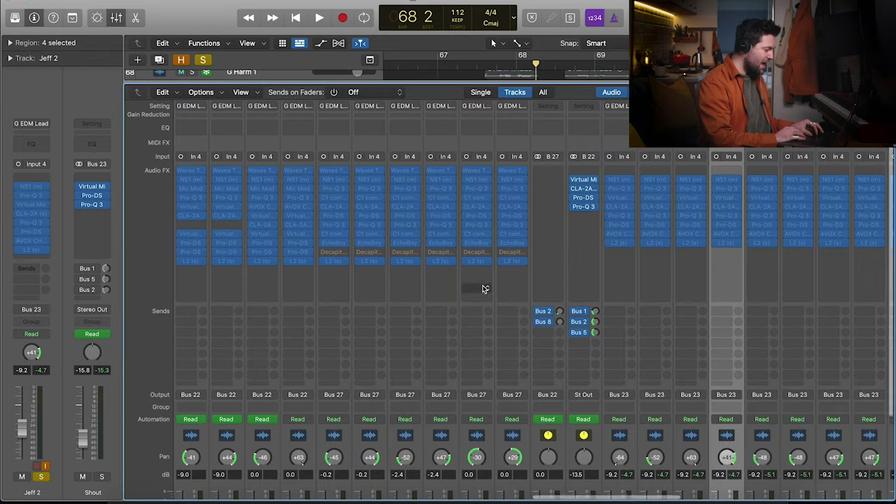
{"action": "scroll", "coordinate": [574, 250], "scroll_direction": "right", "scroll_amount": 5}
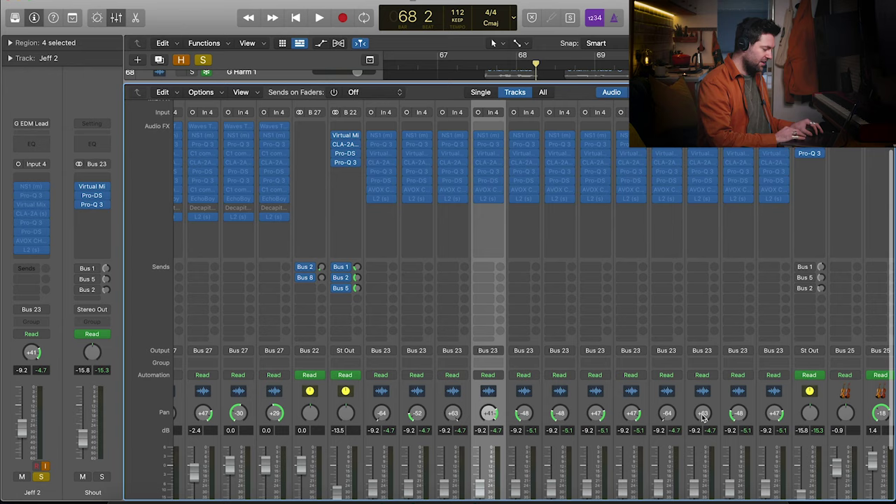
{"action": "key", "text": "x"}
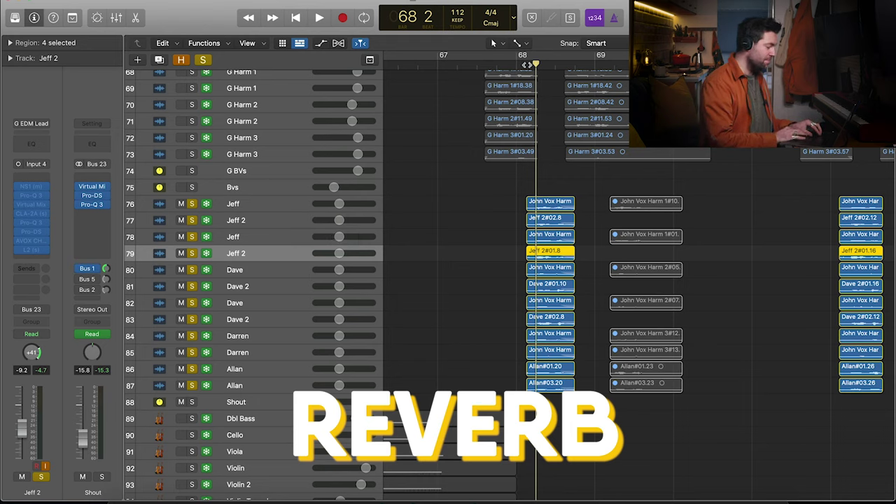
{"action": "key", "text": "space"}
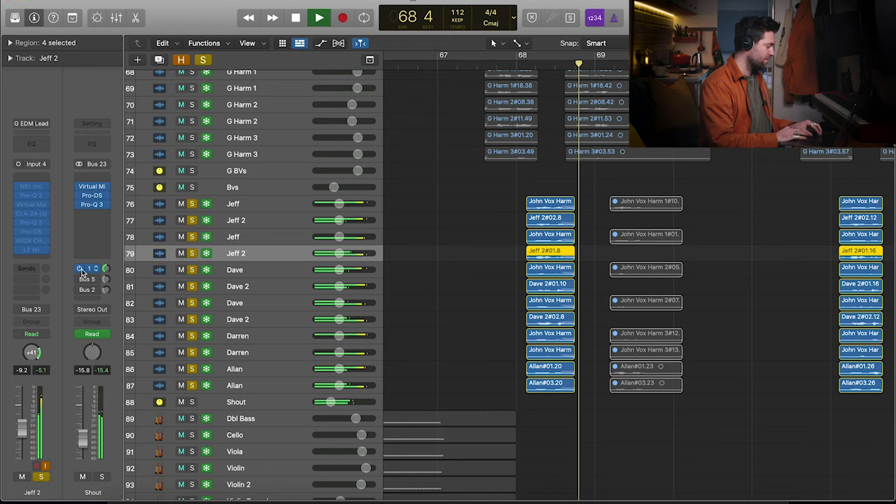
{"action": "key", "text": "space"}
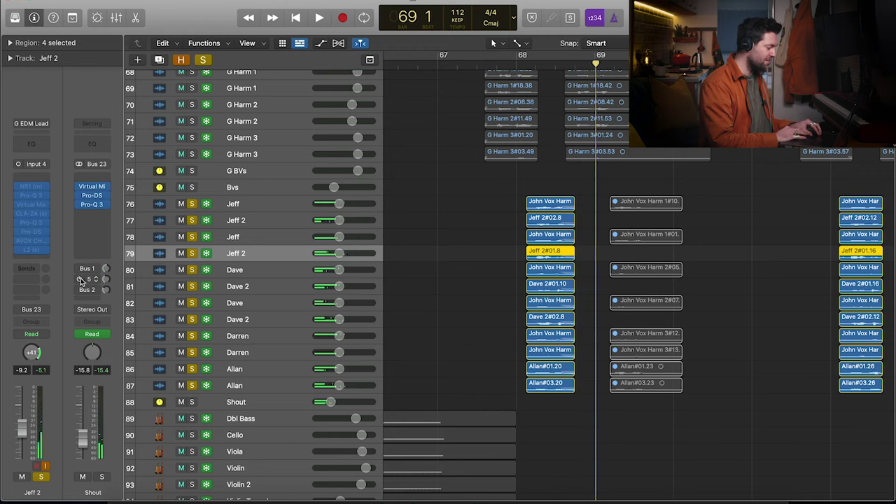
{"action": "left_click", "coordinate": [84, 269]}
{"action": "left_click", "coordinate": [527, 67]}
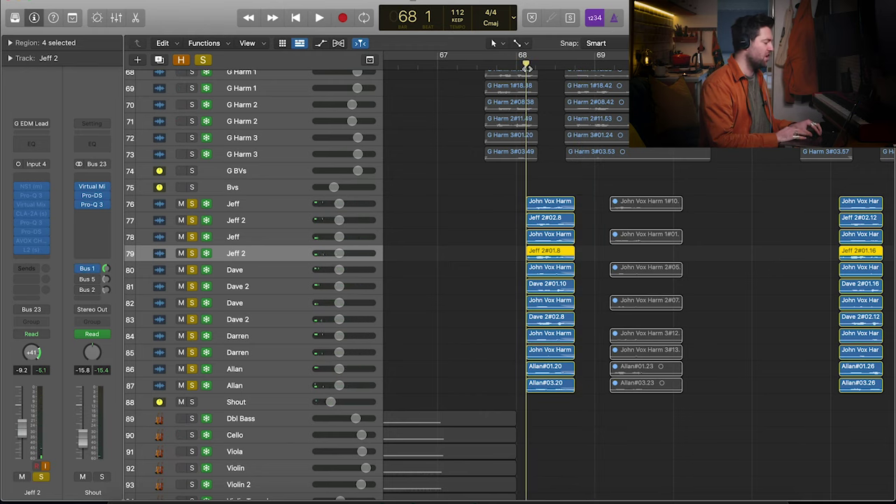
{"action": "key", "text": "space"}
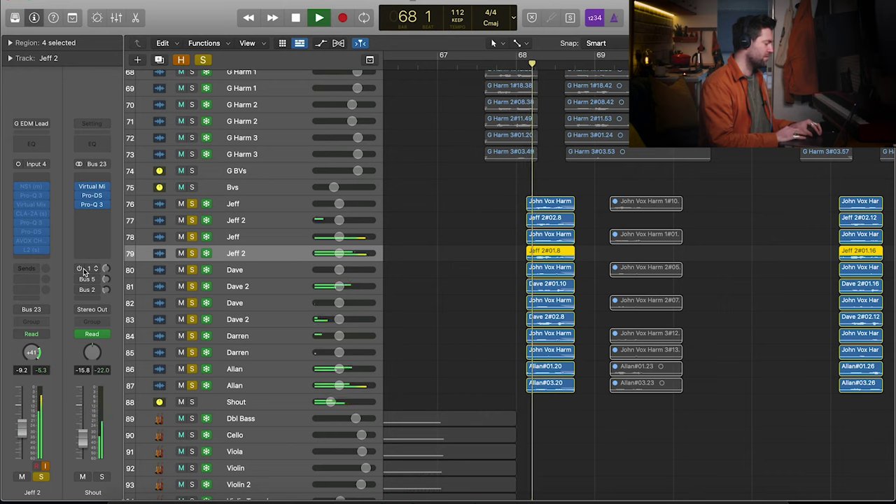
{"action": "key", "text": "space"}
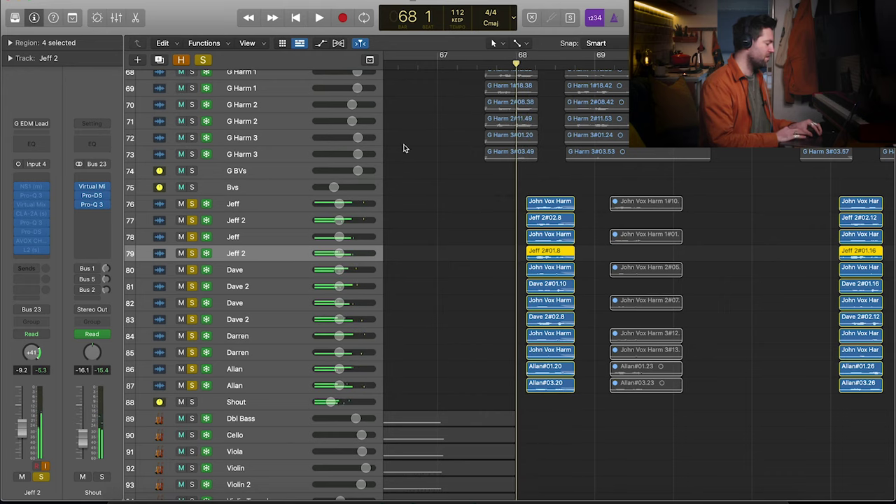
{"action": "key", "text": "space"}
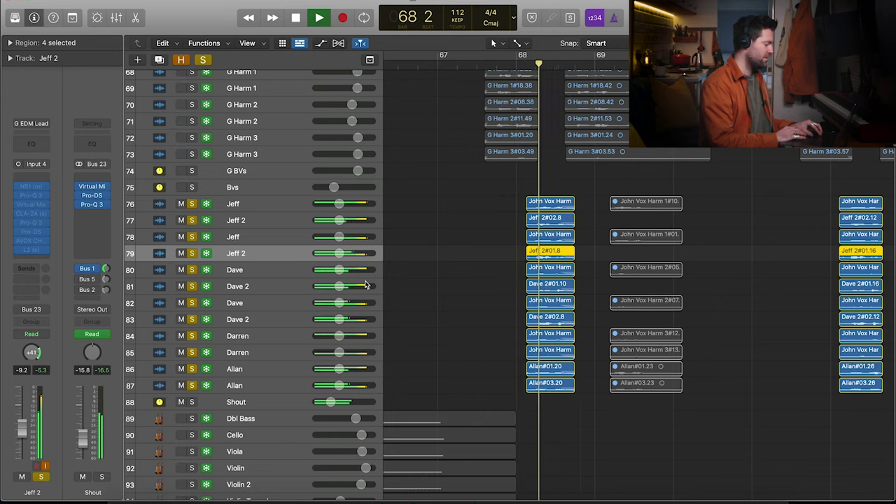
{"action": "key", "text": "space"}
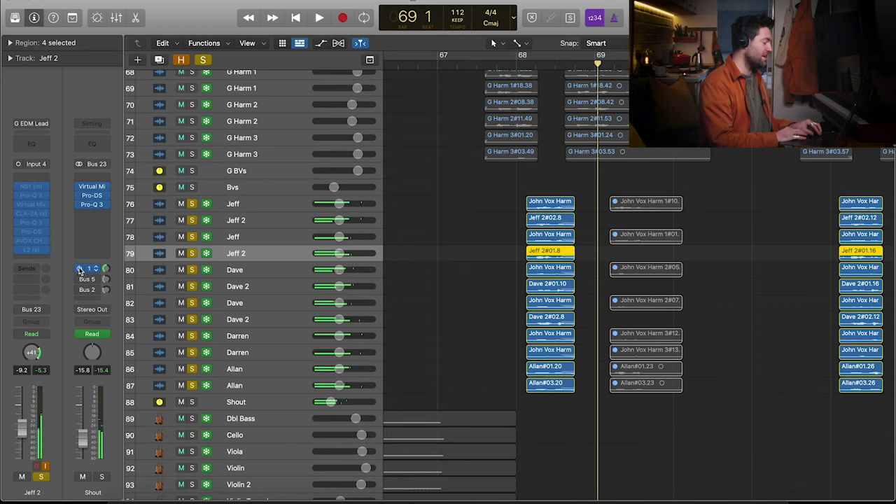
{"action": "left_click", "coordinate": [82, 280]}
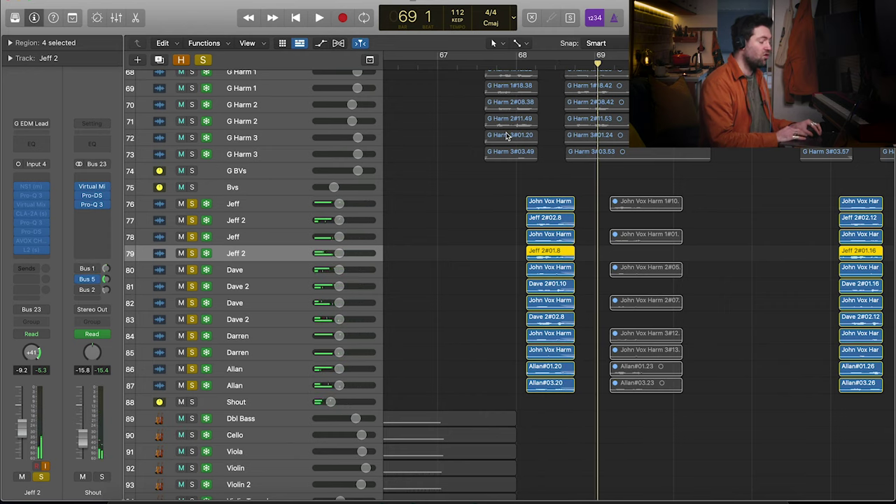
{"action": "left_click", "coordinate": [526, 65]}
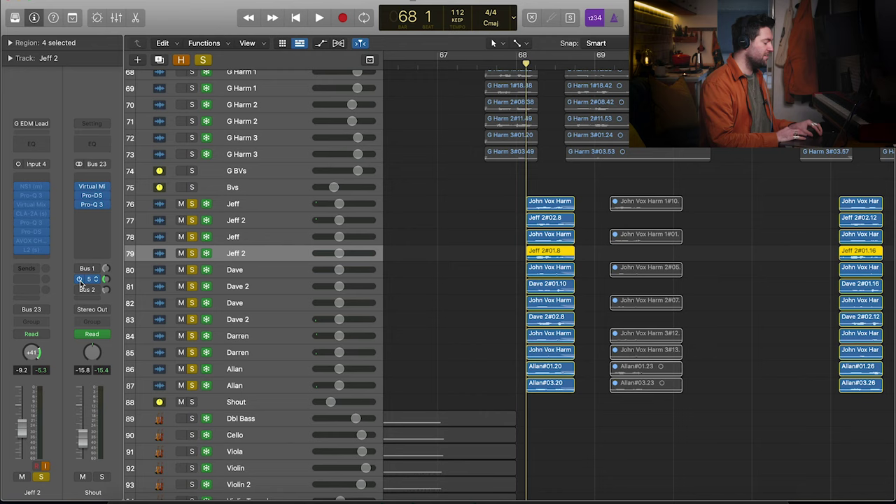
{"action": "key", "text": "space"}
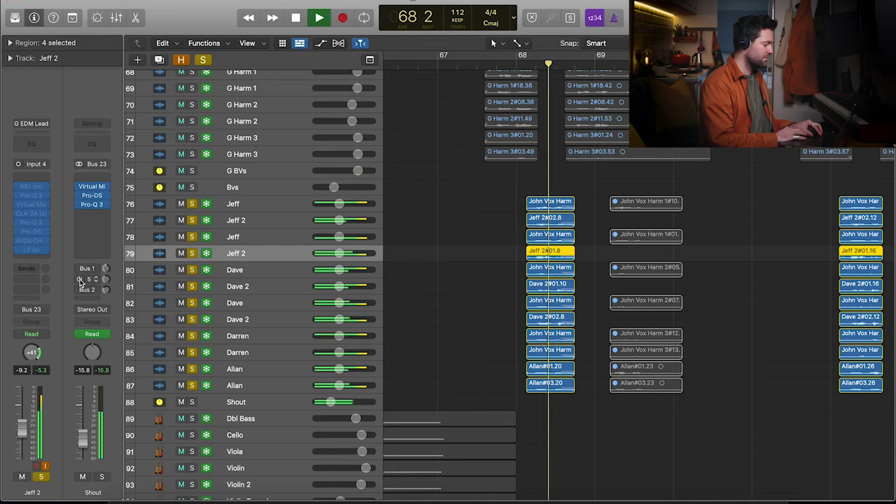
{"action": "key", "text": "space"}
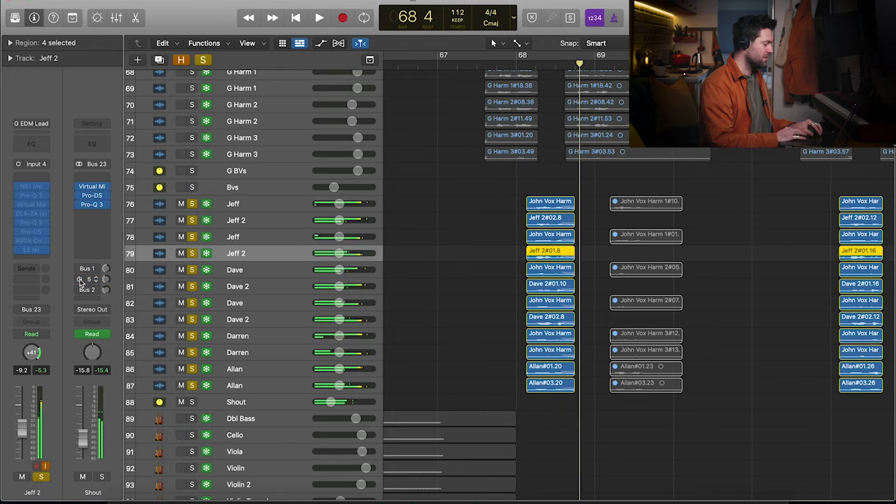
{"action": "double_click", "coordinate": [526, 63]}
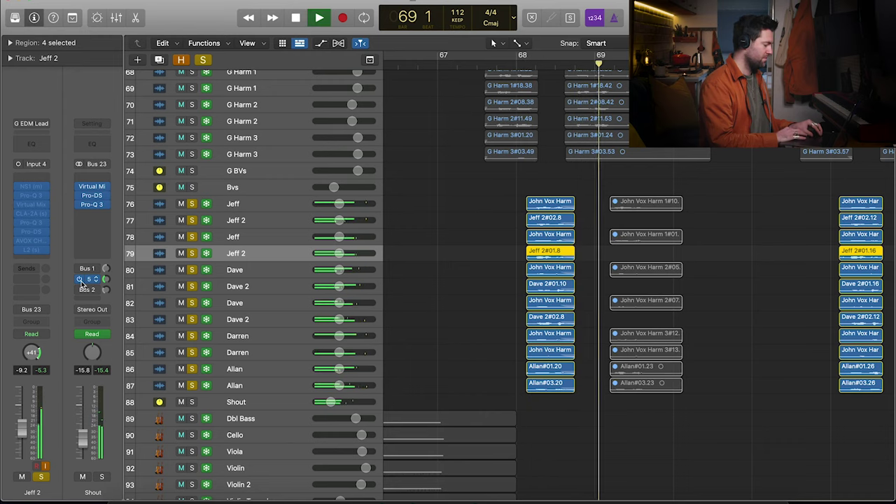
{"action": "key", "text": "space"}
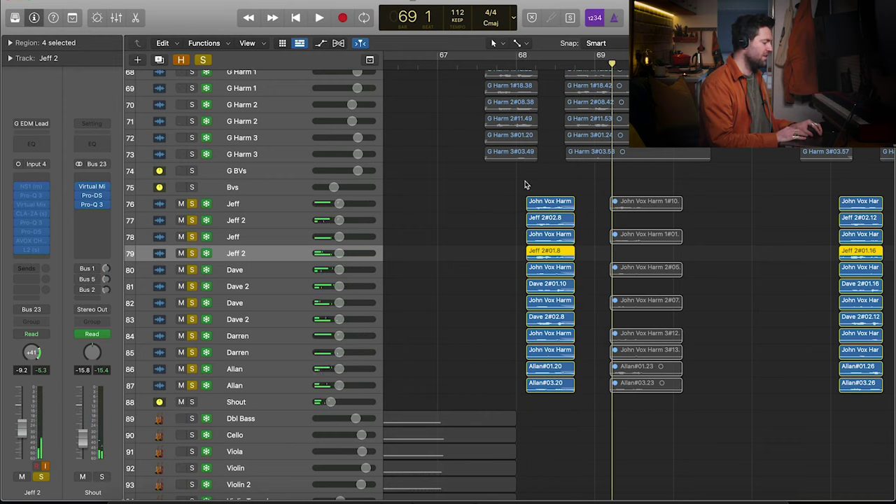
{"action": "left_click", "coordinate": [522, 64]}
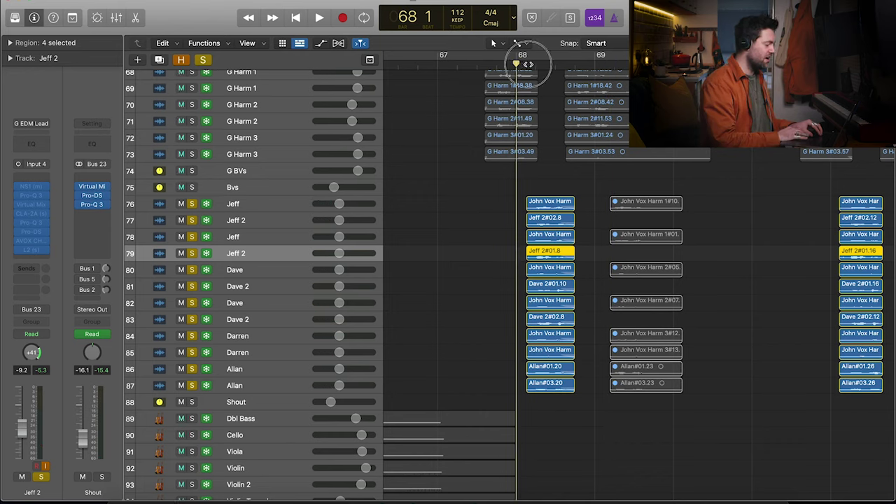
Play the Jeff 2 vocal from bar 68 several times to audition its reverb sends.
{"action": "left_click", "coordinate": [526, 64]}
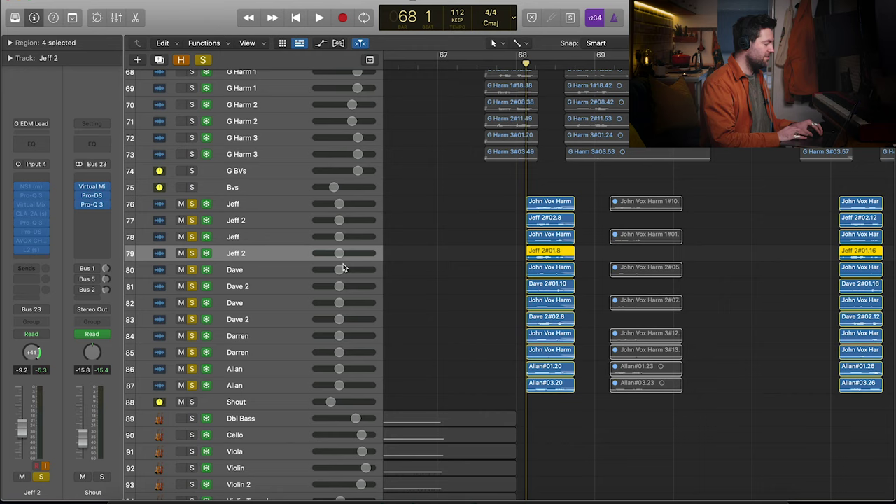
{"action": "key", "text": "space"}
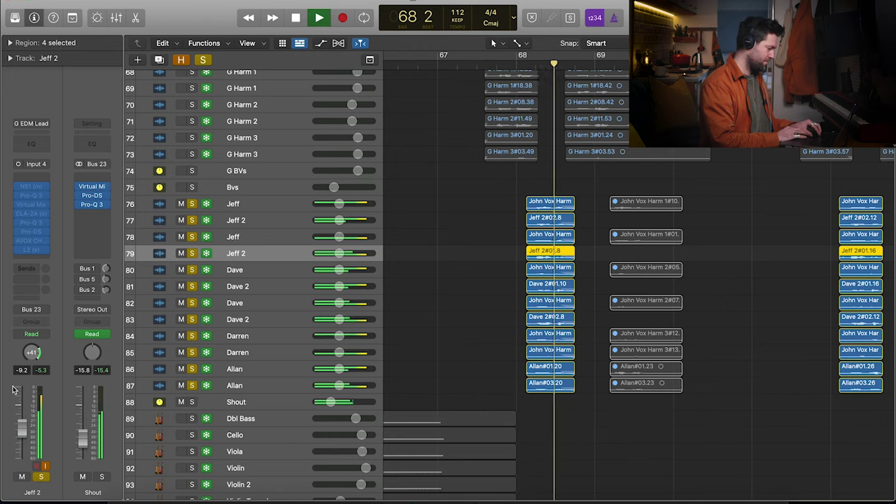
{"action": "key", "text": "space"}
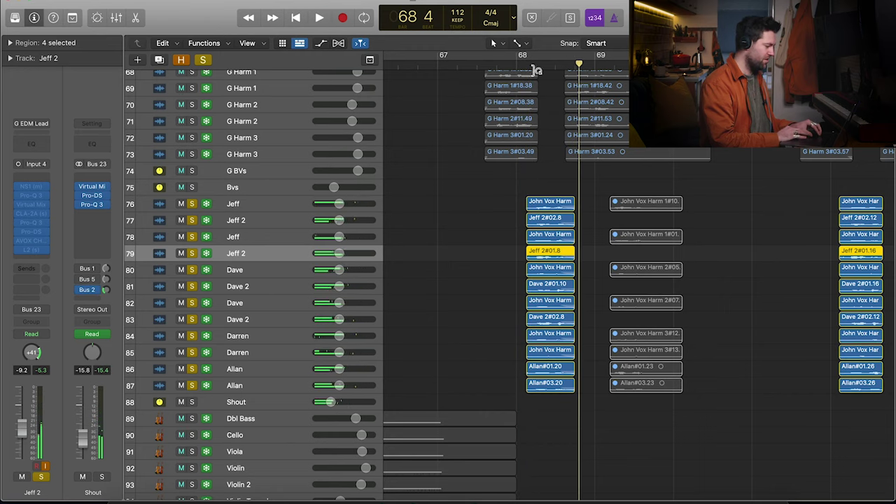
{"action": "left_click", "coordinate": [525, 64]}
{"action": "key", "text": "space"}
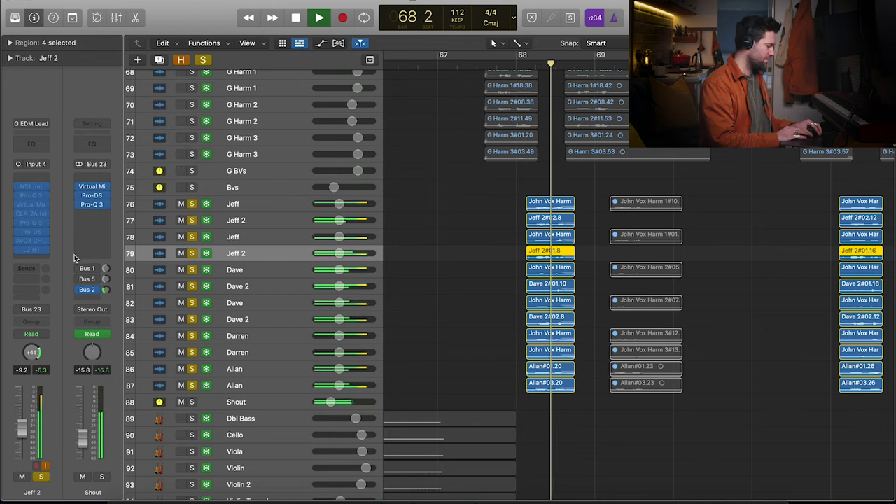
{"action": "key", "text": "space"}
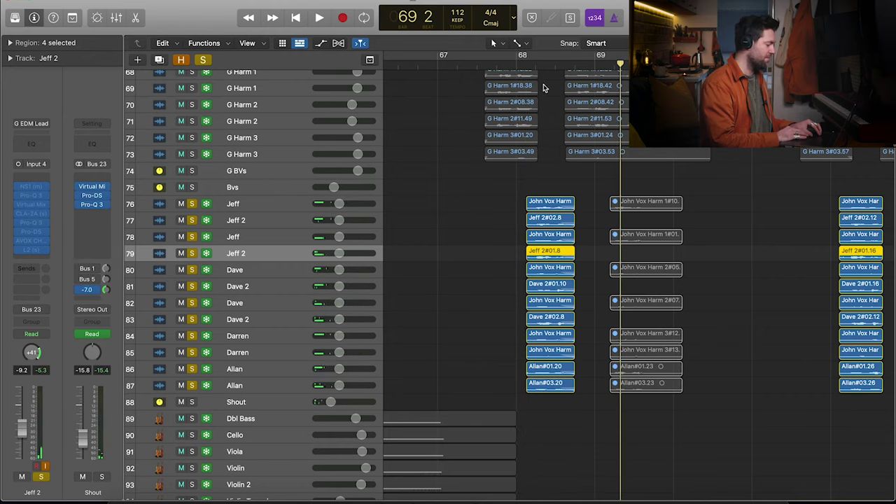
{"action": "left_click", "coordinate": [517, 63]}
{"action": "key", "text": "space"}
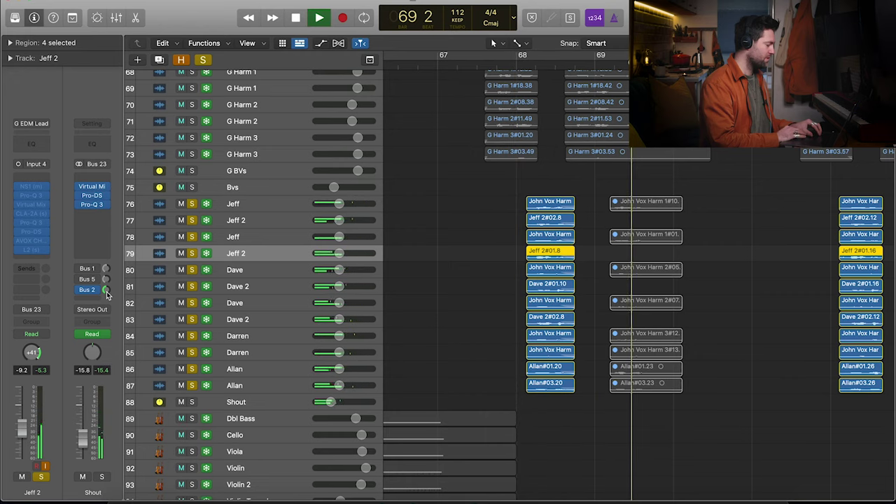
{"action": "key", "text": "space"}
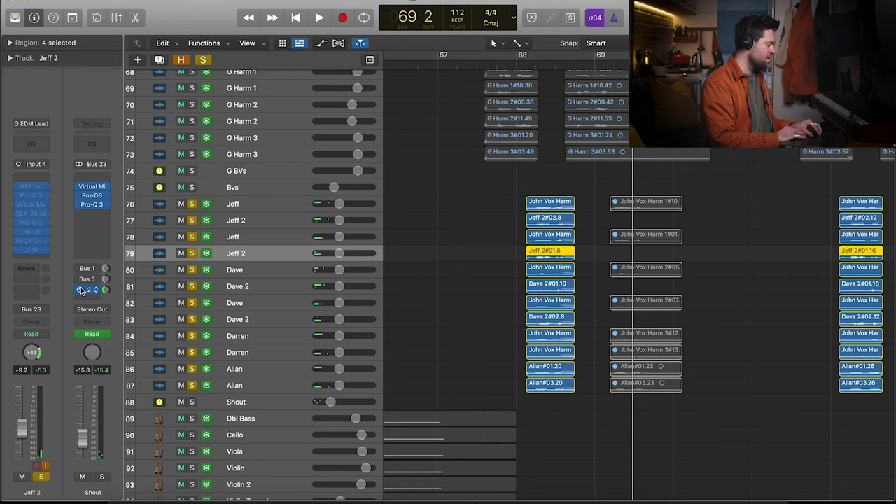
Enable Jeff 2's Bus 2 reverb send at -7.0 and replay from bar 68.
{"action": "left_click", "coordinate": [80, 280]}
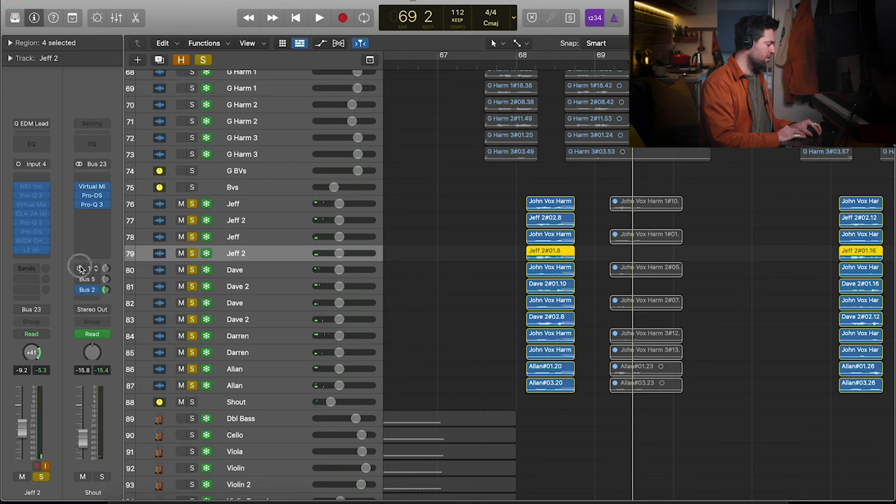
{"action": "double_click", "coordinate": [530, 62]}
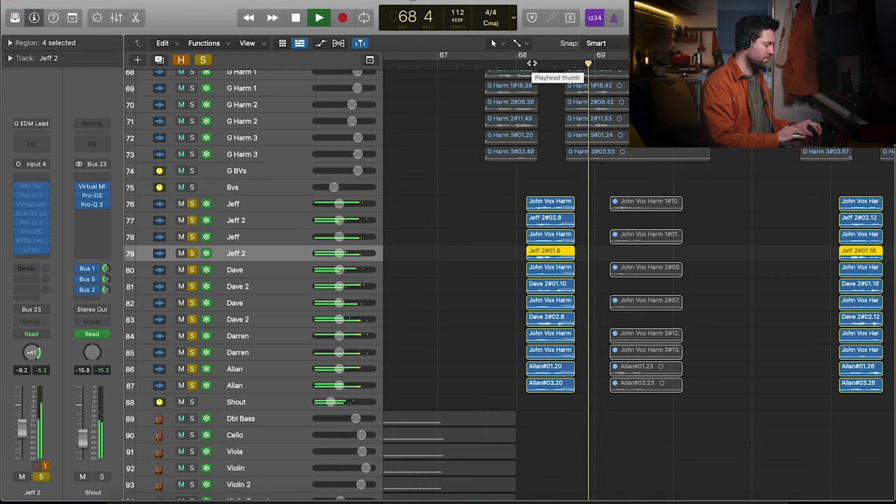
{"action": "key", "text": "space"}
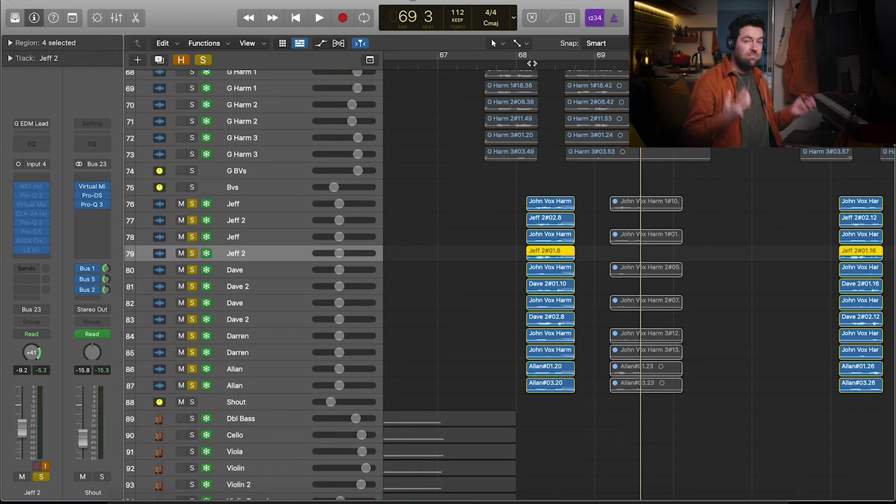
Solo the John Vox and G Harm tracks, then clear solos and solo only Bvs and Shout.
{"action": "key", "text": "comma"}
{"action": "key", "text": "comma"}
{"action": "scroll", "coordinate": [219, 114], "scroll_direction": "up", "scroll_amount": 6}
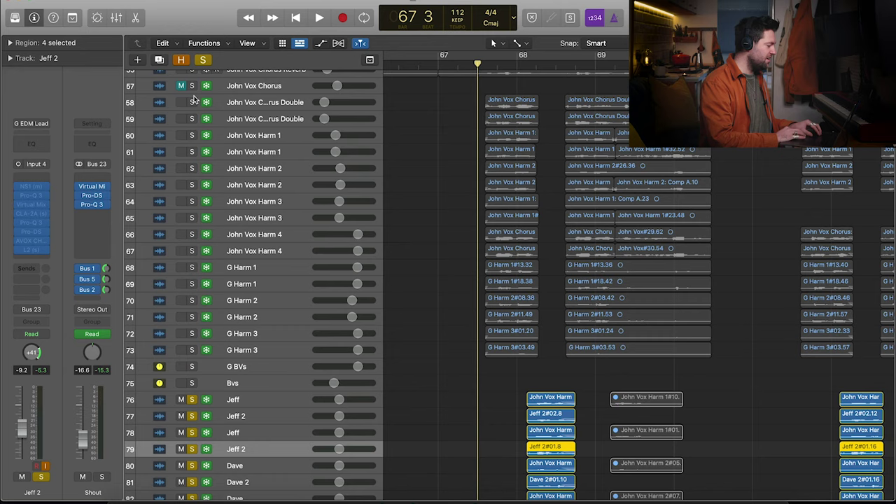
{"action": "left_click_drag", "start_coordinate": [193, 103], "coordinate": [195, 352]}
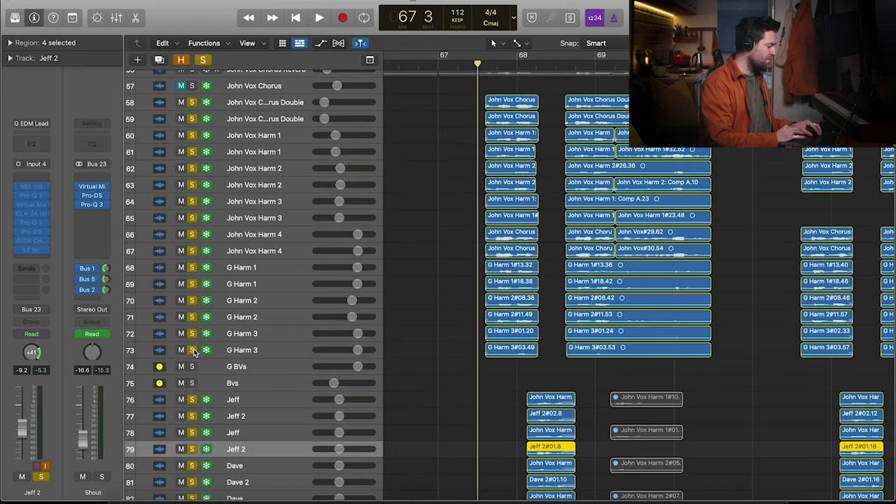
{"action": "left_click", "coordinate": [204, 60]}
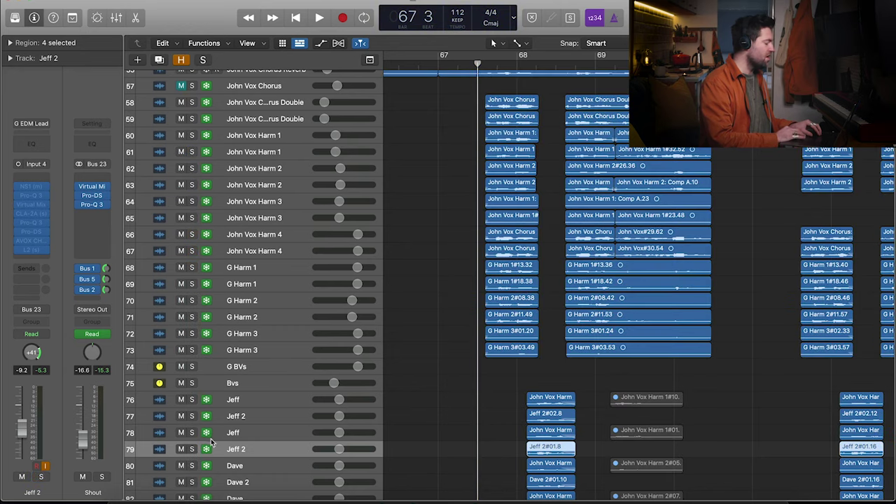
{"action": "left_click", "coordinate": [192, 383]}
{"action": "scroll", "coordinate": [192, 364], "scroll_direction": "down", "scroll_amount": 10}
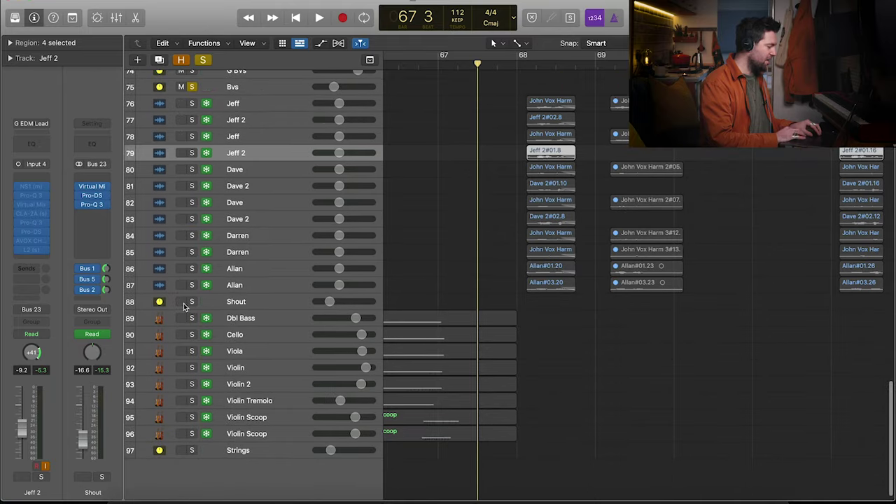
{"action": "left_click", "coordinate": [192, 302]}
{"action": "scroll", "coordinate": [196, 301], "scroll_direction": "up", "scroll_amount": 10}
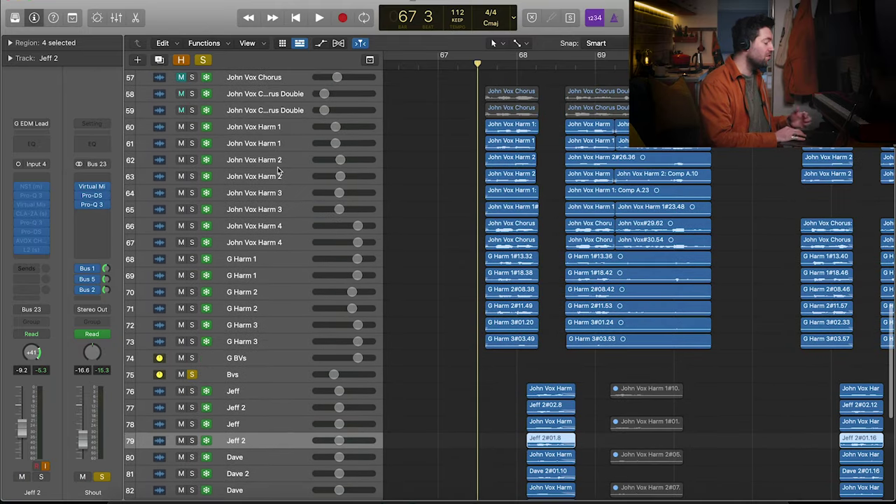
Step the track selection from John Vox Harm 2 down to John Vox Harm 3.
{"action": "left_click", "coordinate": [276, 161]}
{"action": "key", "text": "Down"}
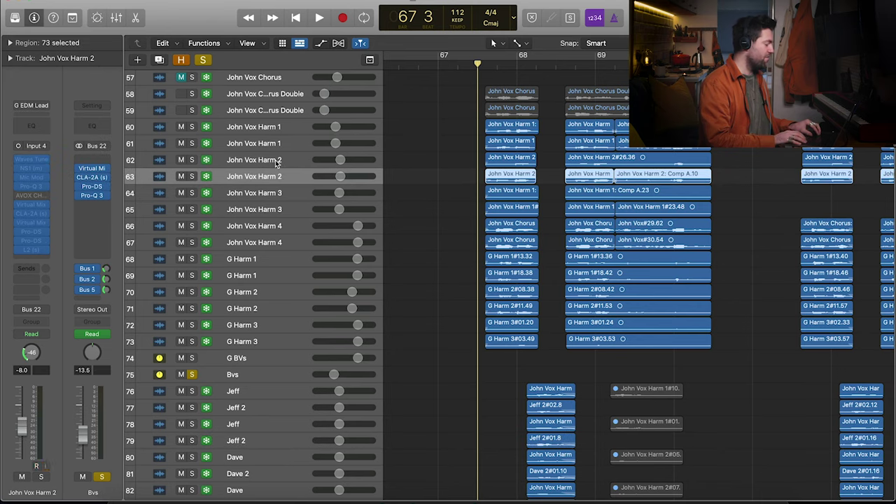
{"action": "key", "text": "Down"}
{"action": "key", "text": "Down"}
{"action": "key", "text": "Down"}
{"action": "key", "text": "Down"}
{"action": "key", "text": "Down"}
{"action": "key", "text": "Down"}
{"action": "key", "text": "Down"}
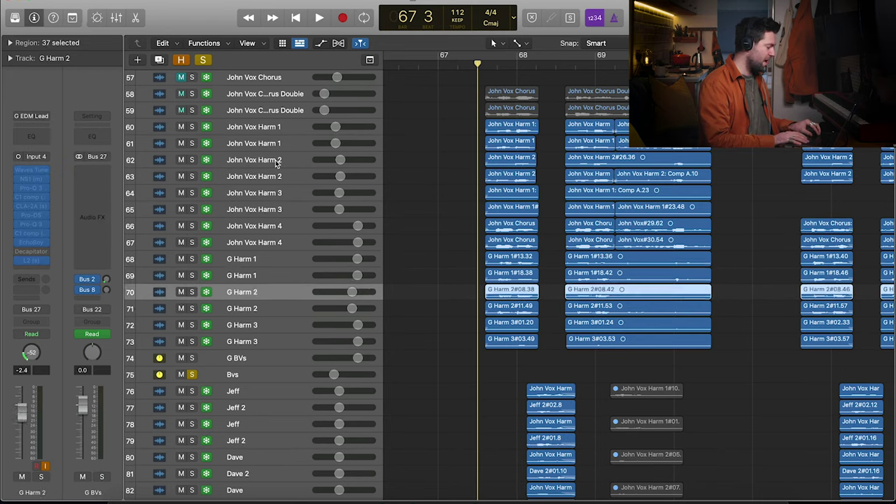
{"action": "key", "text": "Up"}
{"action": "key", "text": "Up"}
{"action": "key", "text": "Up"}
{"action": "key", "text": "Up"}
{"action": "key", "text": "Up"}
{"action": "key", "text": "Up"}
{"action": "key", "text": "Up"}
{"action": "key", "text": "Up"}
{"action": "key", "text": "Up"}
{"action": "key", "text": "Up"}
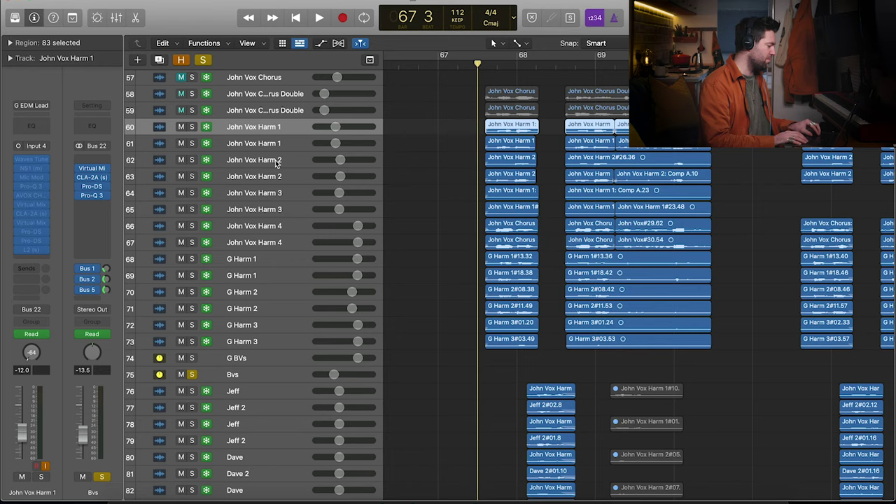
{"action": "key", "text": "Down"}
{"action": "key", "text": "Down"}
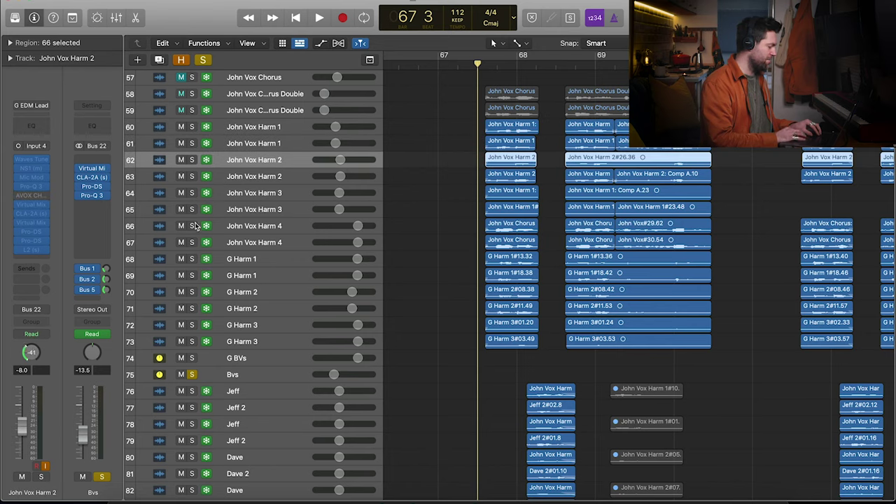
{"action": "key", "text": "Down"}
{"action": "key", "text": "Down"}
{"action": "left_click", "coordinate": [485, 68]}
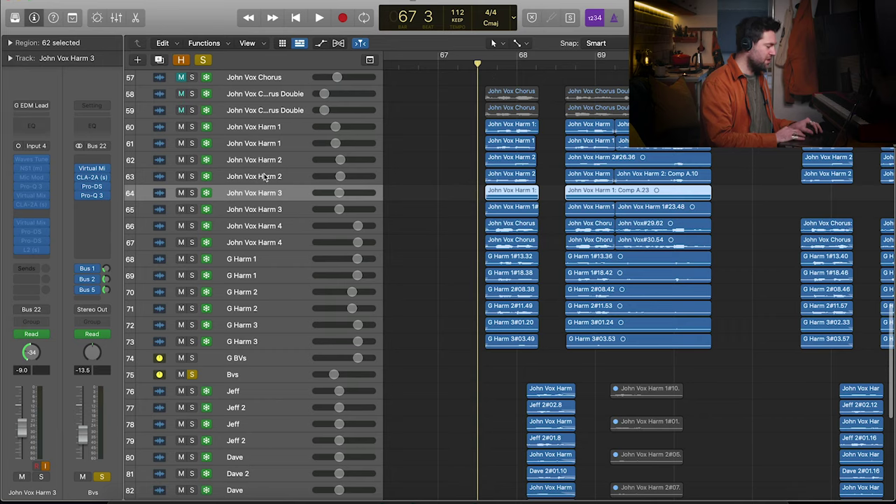
Review the vocal channel strips' sends, outputs and pans in the Mixer, then close it.
{"action": "key", "text": "x"}
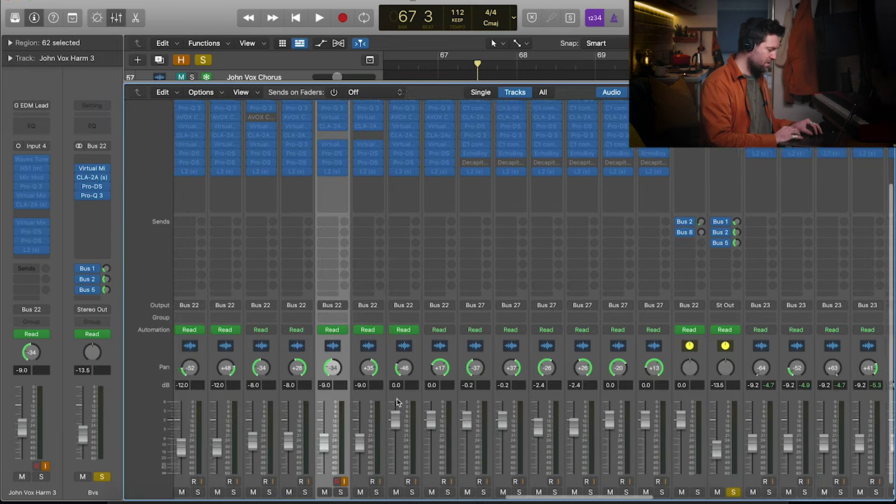
{"action": "scroll", "coordinate": [721, 368], "scroll_direction": "left", "scroll_amount": 2}
{"action": "scroll", "coordinate": [603, 370], "scroll_direction": "left", "scroll_amount": 2}
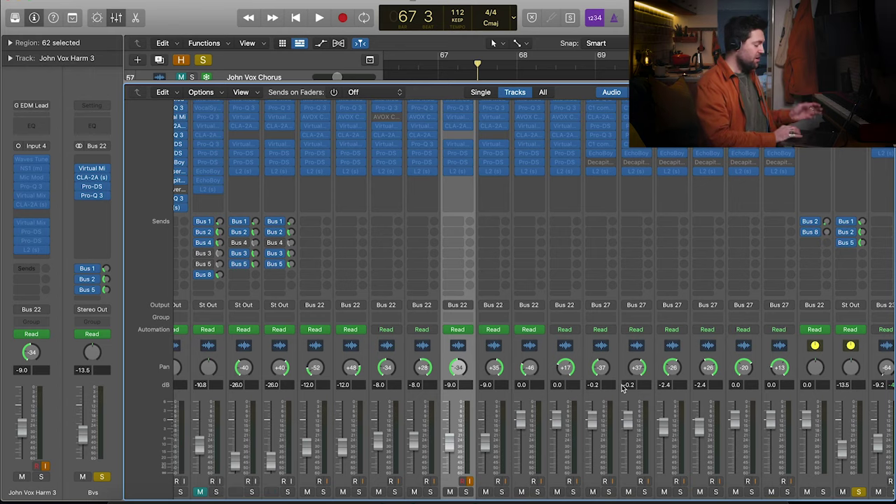
{"action": "key", "text": "x"}
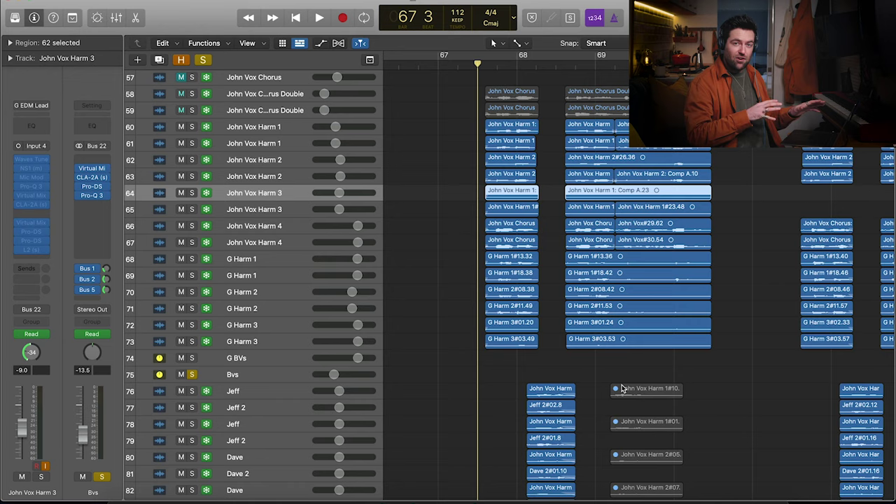
Select Jeff and Jeff 2, then step the selection down through the crowd vocals to Shout.
{"action": "scroll", "coordinate": [623, 390], "scroll_direction": "down", "scroll_amount": 5}
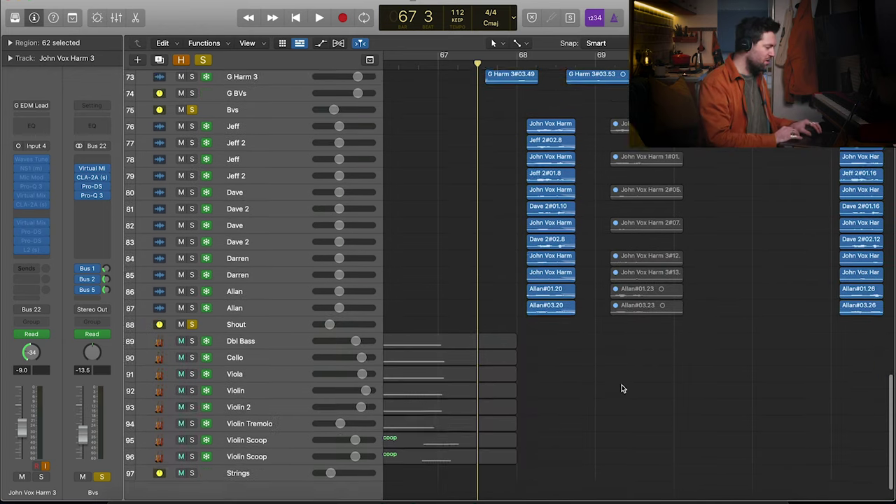
{"action": "scroll", "coordinate": [623, 389], "scroll_direction": "up", "scroll_amount": 5}
{"action": "scroll", "coordinate": [537, 407], "scroll_direction": "down", "scroll_amount": 5}
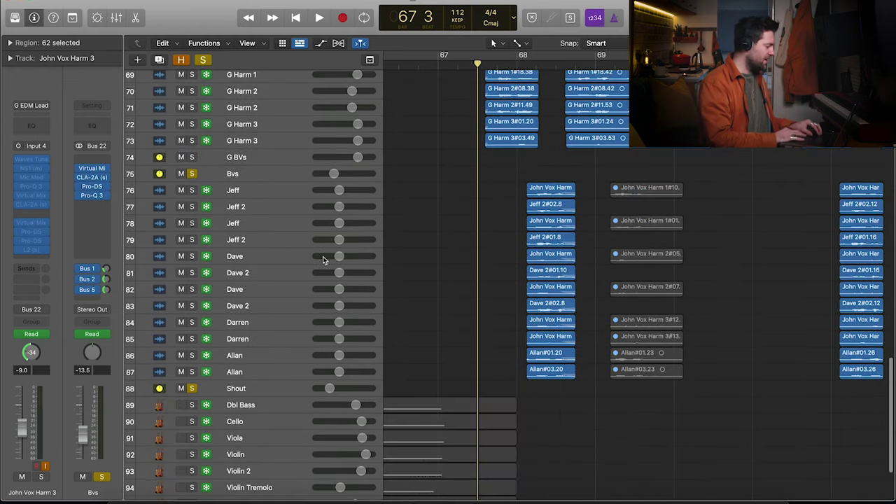
{"action": "left_click", "coordinate": [257, 190]}
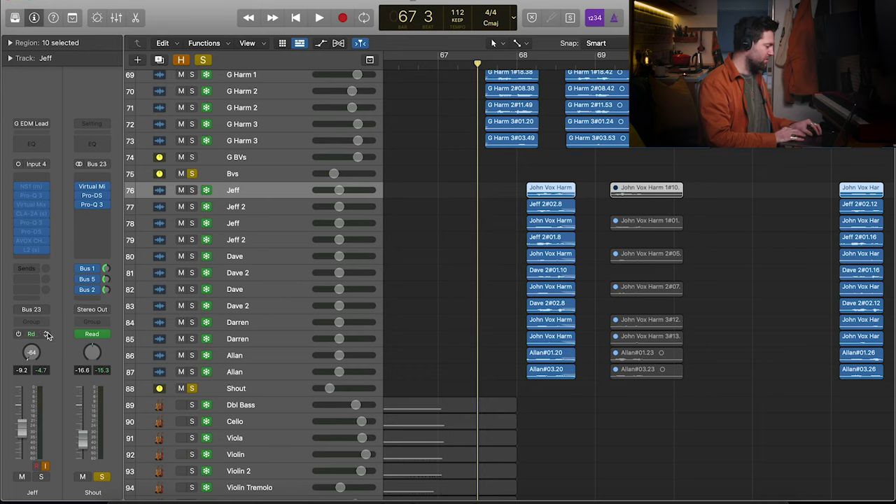
{"action": "left_click", "coordinate": [264, 203]}
{"action": "key", "text": "Down"}
{"action": "key", "text": "Down"}
{"action": "key", "text": "Down"}
{"action": "key", "text": "Down"}
{"action": "key", "text": "Down"}
{"action": "key", "text": "Down"}
{"action": "key", "text": "Down"}
{"action": "key", "text": "Down"}
{"action": "key", "text": "Down"}
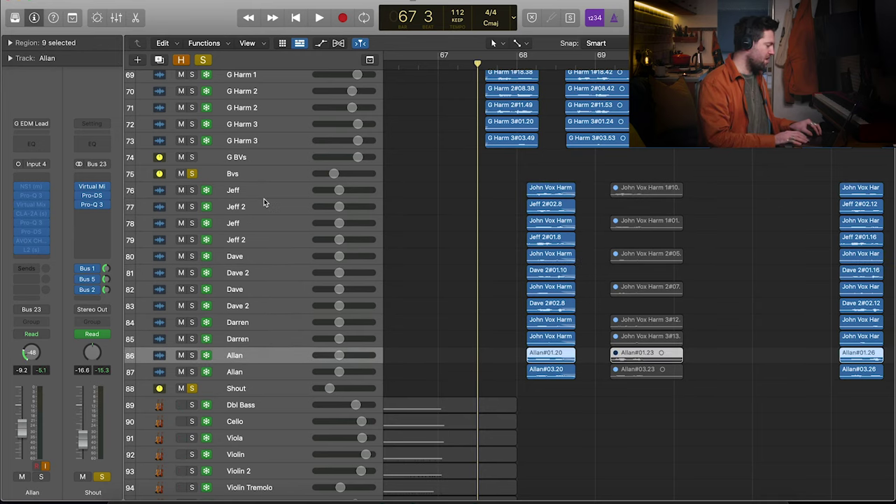
{"action": "key", "text": "Down"}
{"action": "key", "text": "Down"}
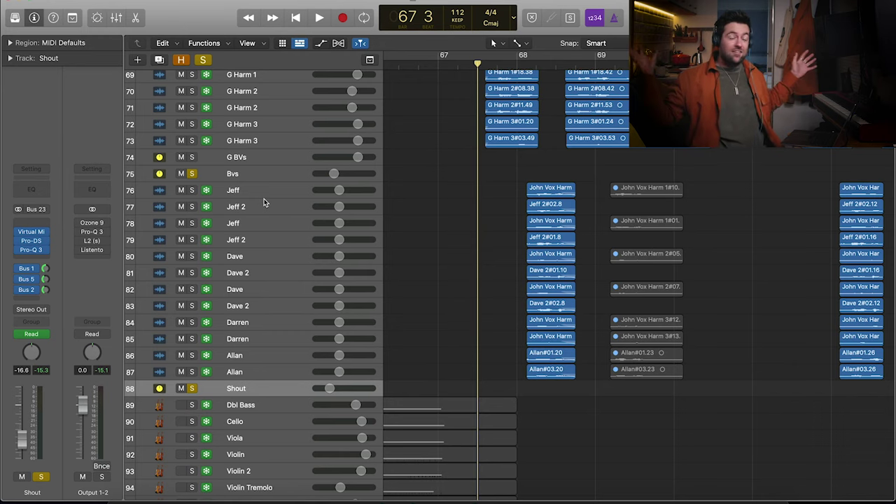
Toggle the Bvs and Shout solos off and back on and play from just before bar 68.
{"action": "left_click", "coordinate": [203, 61]}
{"action": "left_click", "coordinate": [489, 65]}
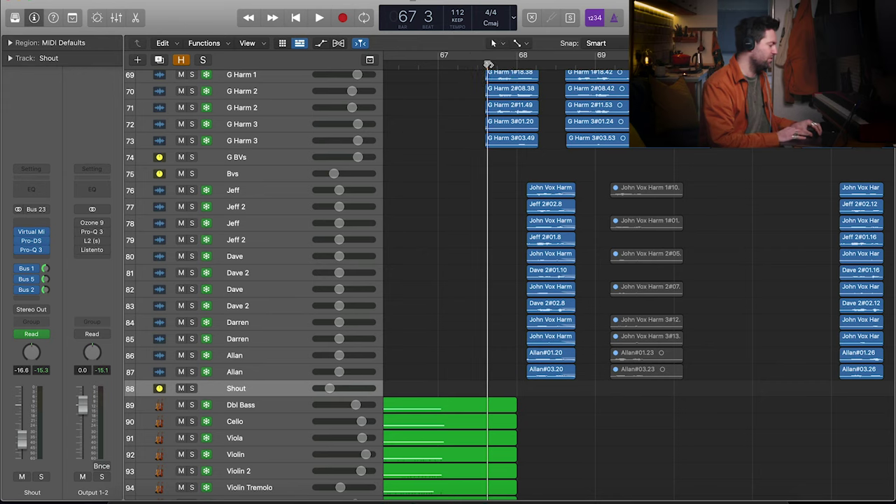
{"action": "left_click", "coordinate": [202, 61]}
{"action": "key", "text": "space"}
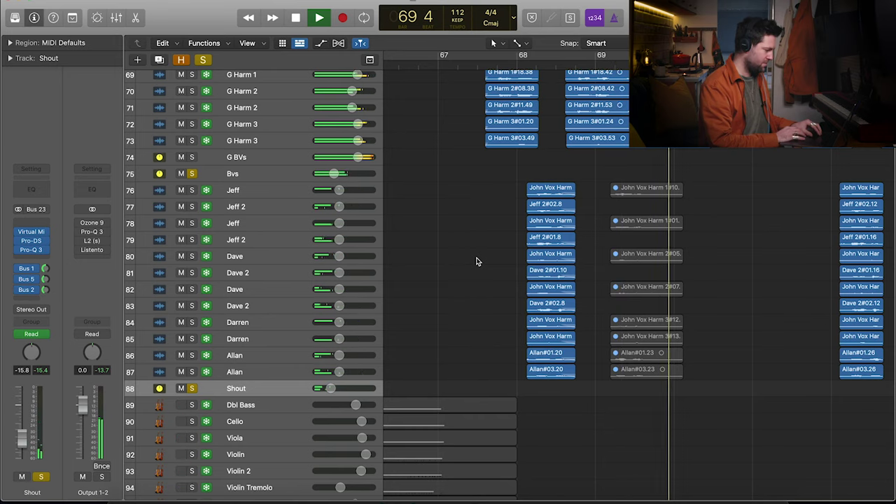
{"action": "key", "text": "space"}
Switch the solos off again and play the stacked vocals from bar 67.
{"action": "key", "text": "ctrl+alt+super+s"}
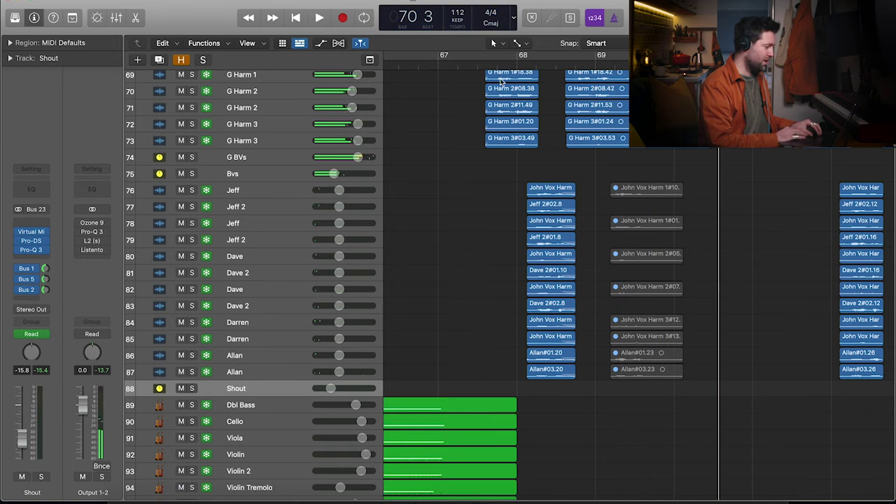
{"action": "left_click", "coordinate": [483, 66]}
{"action": "key", "text": "space"}
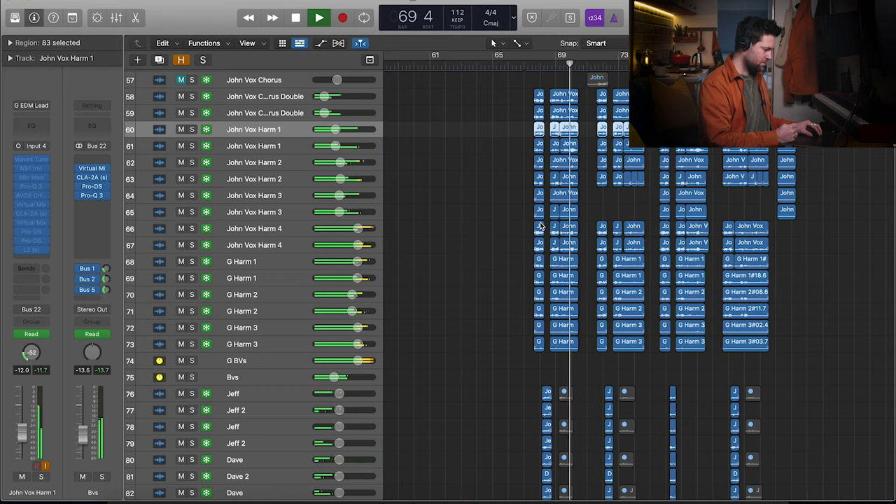
{"action": "key", "text": "space"}
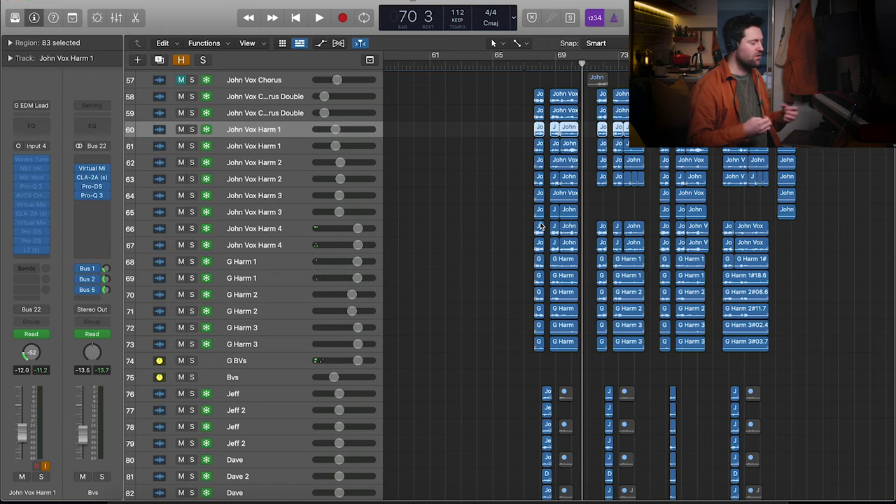
{"action": "scroll", "coordinate": [539, 226], "scroll_direction": "down", "scroll_amount": 5}
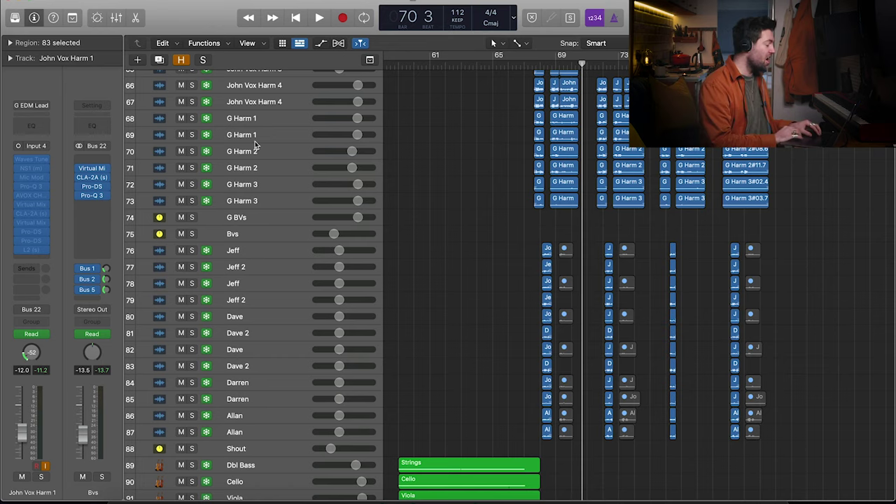
Select and solo the Jeff 2 track, zooming in around bar 68.
{"action": "scroll", "coordinate": [256, 145], "scroll_direction": "up", "scroll_amount": 3}
{"action": "scroll", "coordinate": [256, 145], "scroll_direction": "down", "scroll_amount": 4}
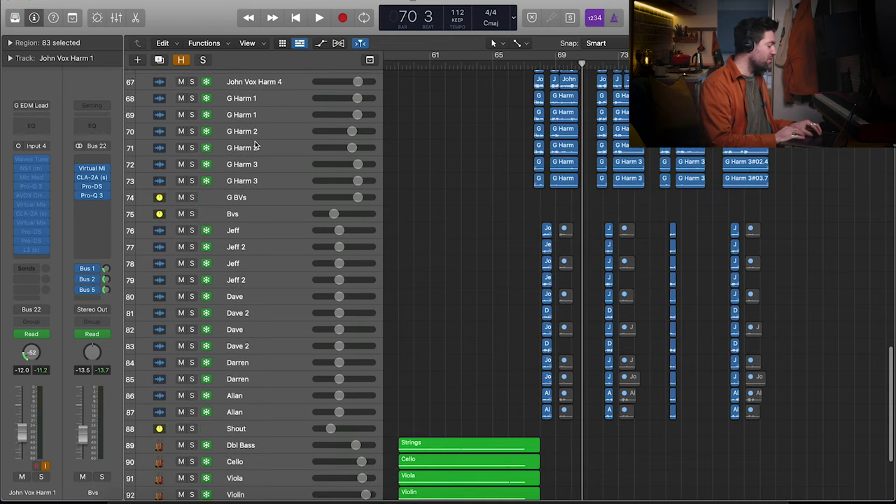
{"action": "left_click", "coordinate": [252, 280]}
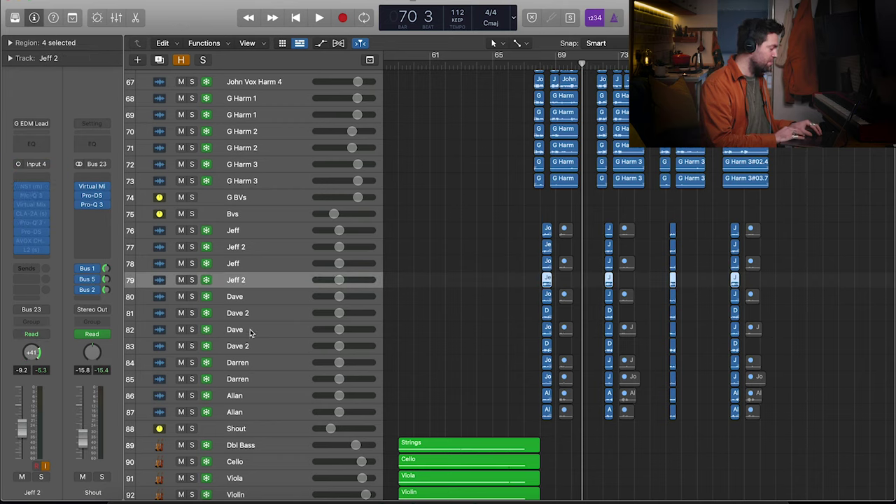
{"action": "left_click", "coordinate": [192, 281]}
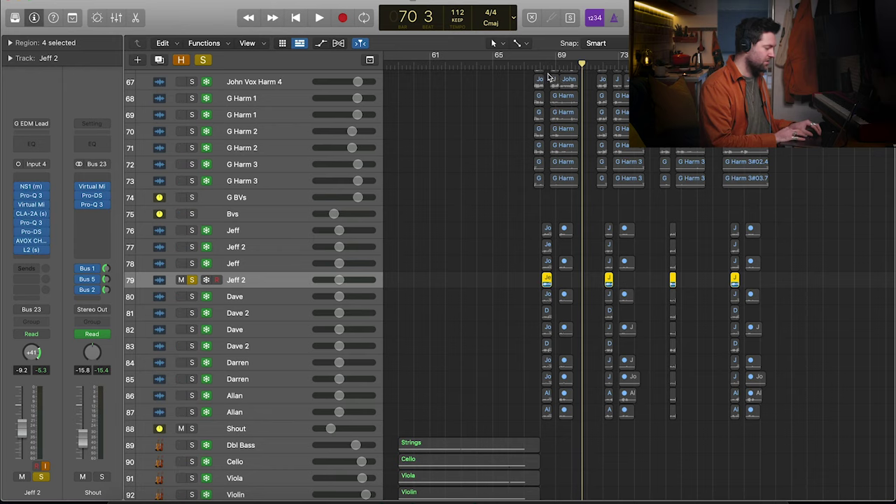
{"action": "key", "text": "super+Right"}
Open Jeff 2's AVOX Choir plugin and confirm Choir Size stays at 4 Voices.
{"action": "left_click", "coordinate": [31, 241]}
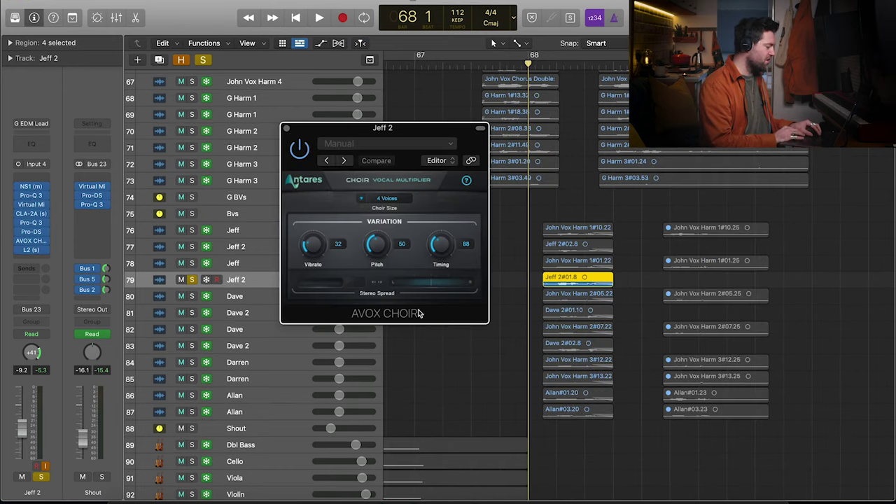
{"action": "left_click", "coordinate": [378, 199]}
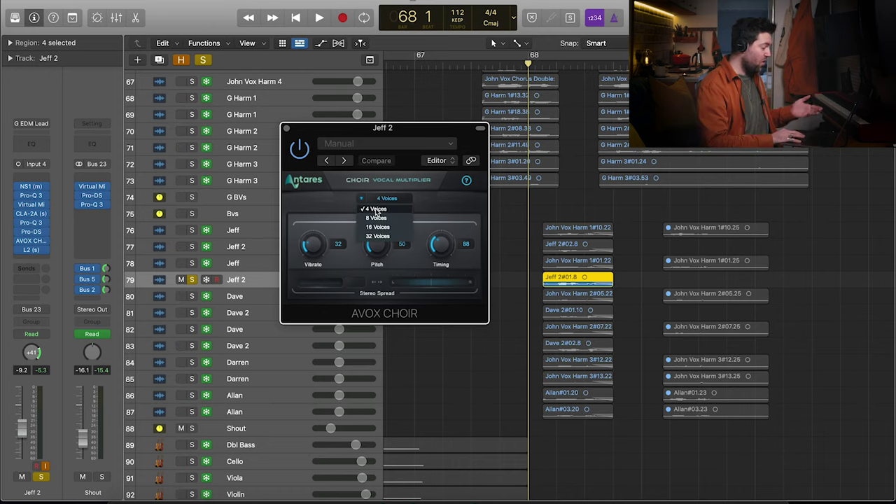
{"action": "left_click", "coordinate": [430, 210]}
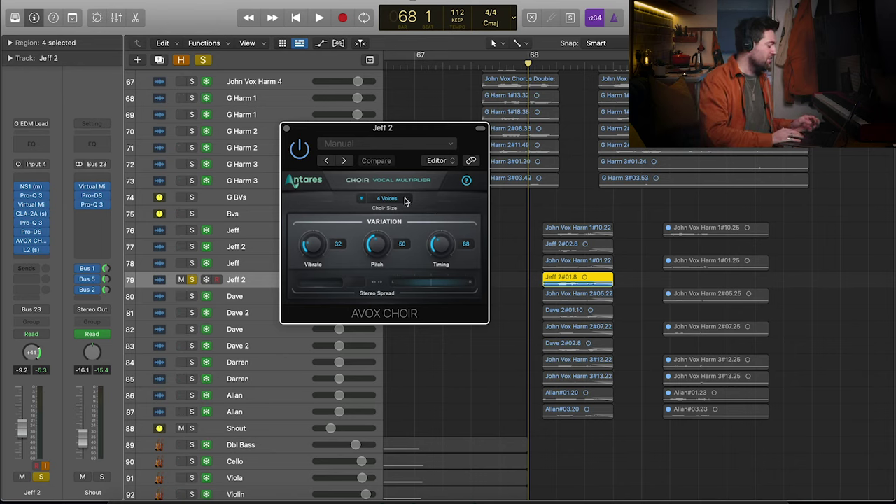
Close the AVOX Choir window and audition Jeff 2 from bar 68 several times.
{"action": "left_click", "coordinate": [286, 130]}
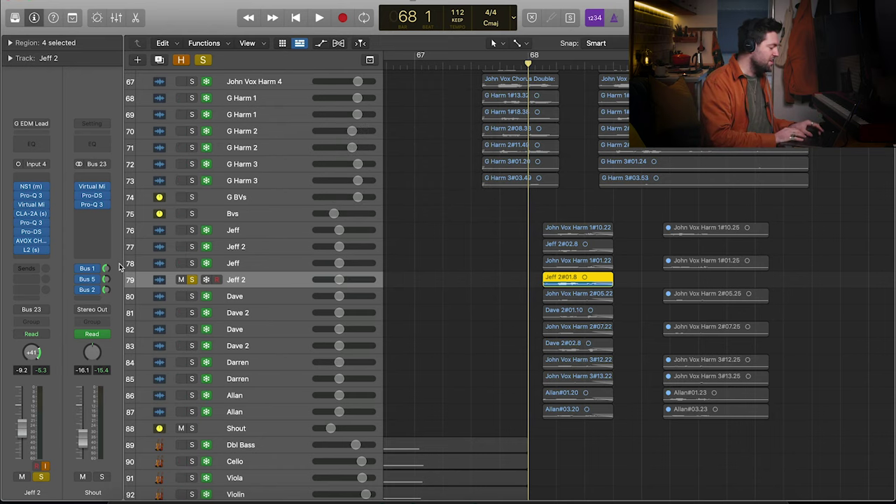
{"action": "left_click", "coordinate": [543, 63]}
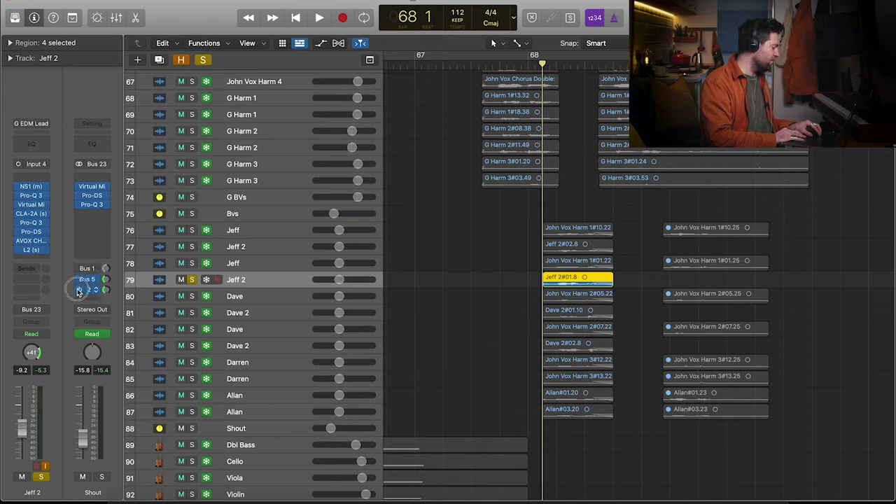
{"action": "key", "text": "space"}
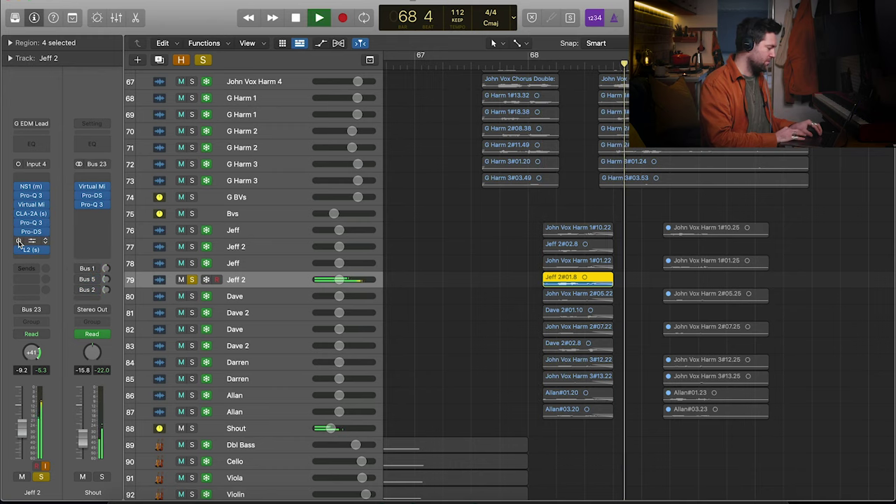
{"action": "key", "text": "space"}
{"action": "left_click", "coordinate": [557, 64]}
{"action": "key", "text": "space"}
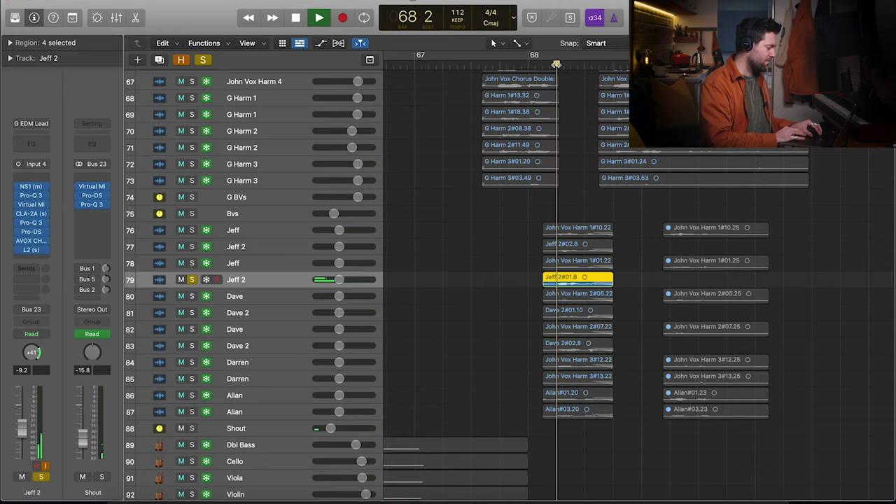
{"action": "left_click", "coordinate": [542, 64]}
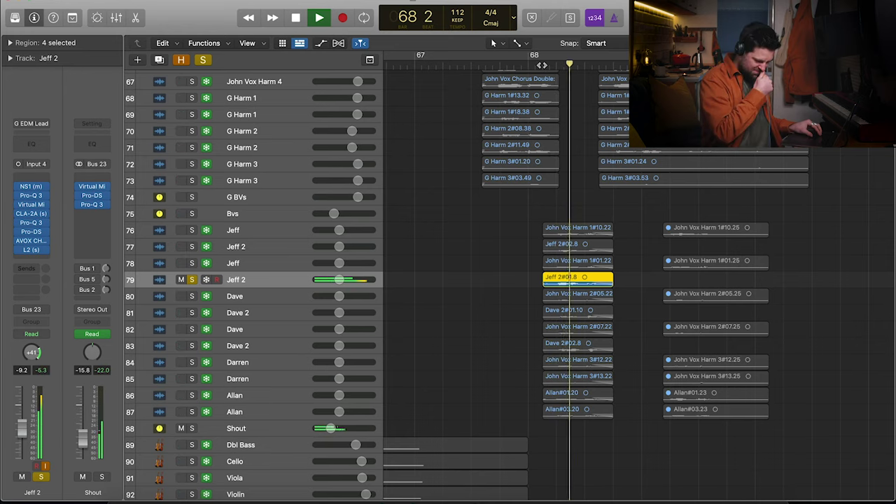
{"action": "key", "text": "space"}
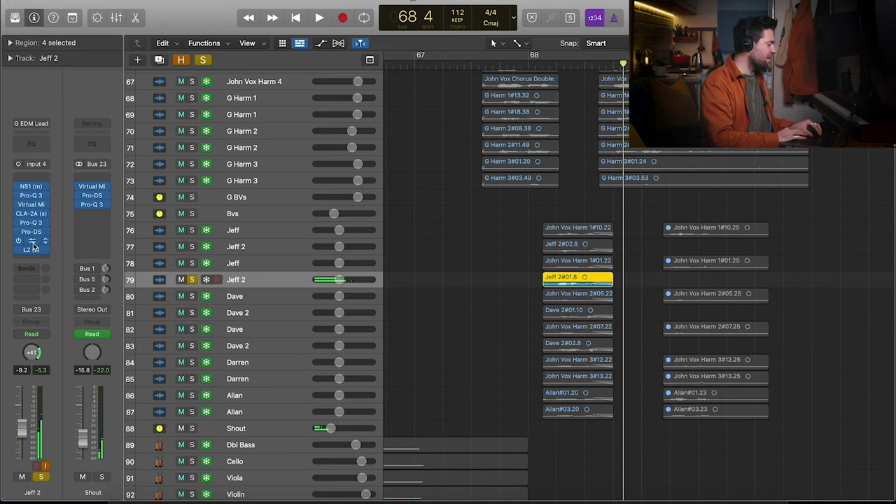
{"action": "left_click", "coordinate": [541, 65]}
{"action": "key", "text": "space"}
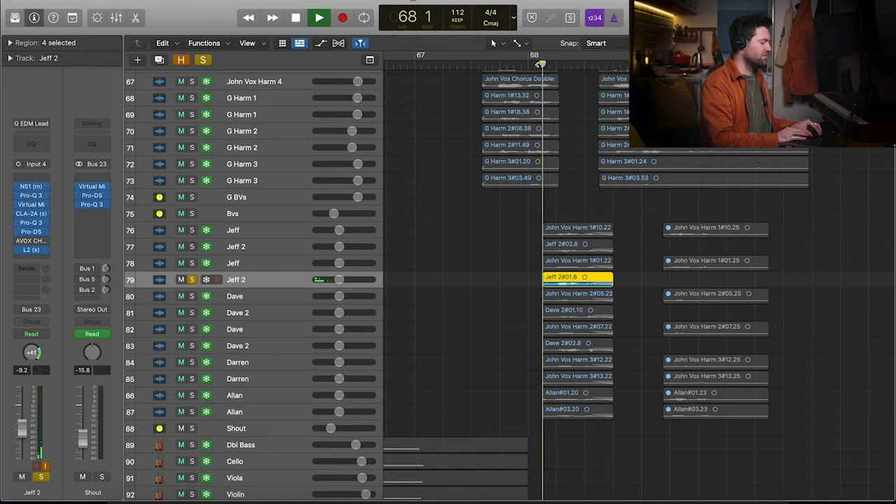
{"action": "left_click", "coordinate": [541, 65]}
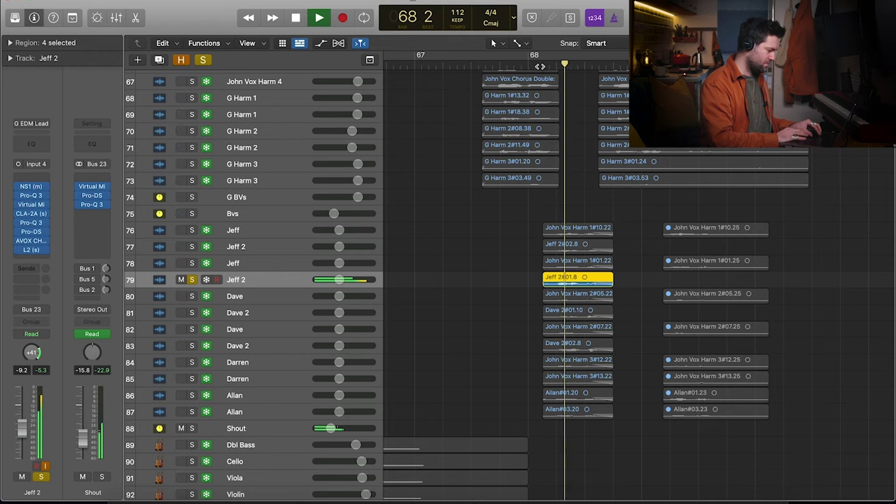
{"action": "key", "text": "space"}
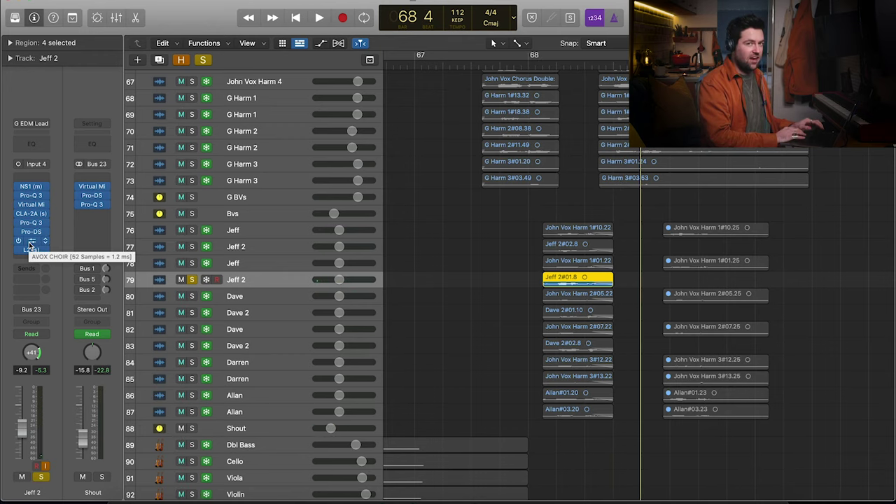
Raise the Jeff 2 AVOX Choir Size to a larger voice count and replay bar 68.
{"action": "left_click", "coordinate": [31, 241]}
{"action": "left_click", "coordinate": [391, 201]}
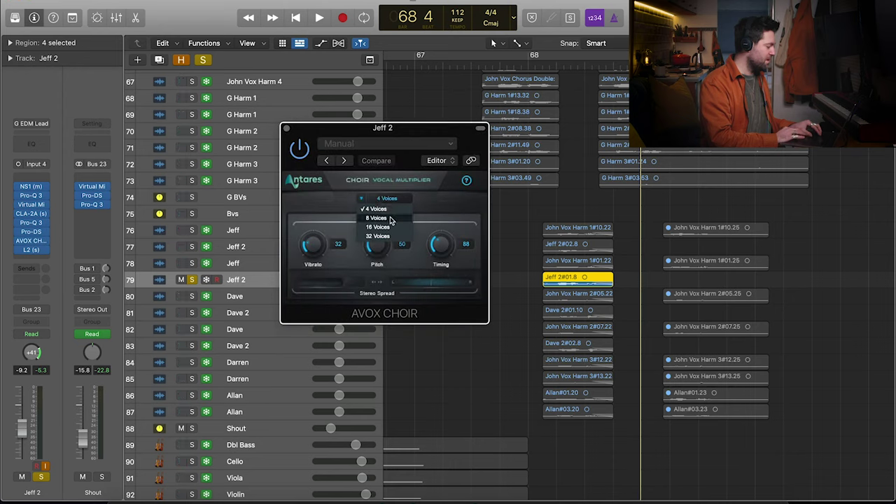
{"action": "left_click", "coordinate": [392, 241]}
{"action": "left_click", "coordinate": [286, 129]}
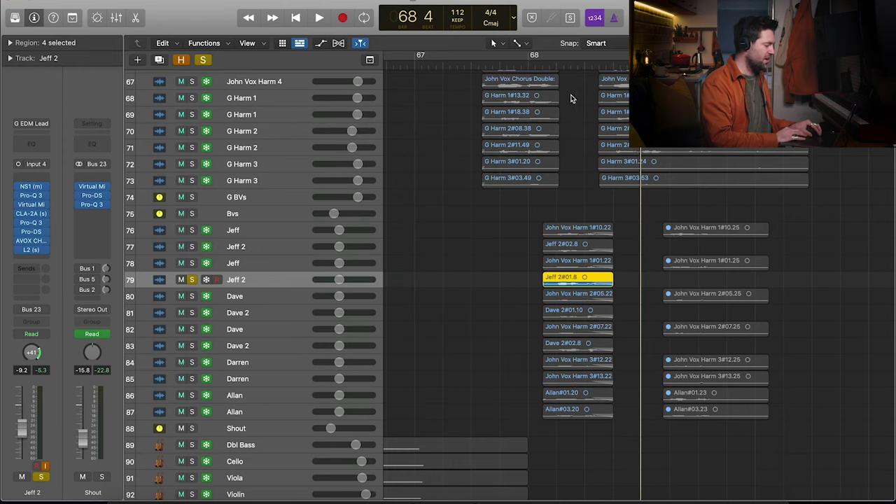
{"action": "left_click", "coordinate": [539, 63]}
{"action": "key", "text": "space"}
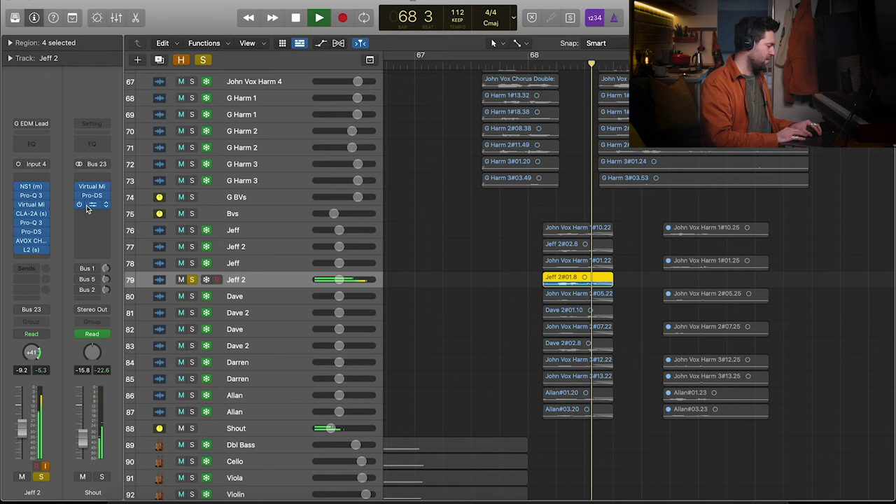
{"action": "key", "text": "space"}
{"action": "left_click", "coordinate": [545, 63]}
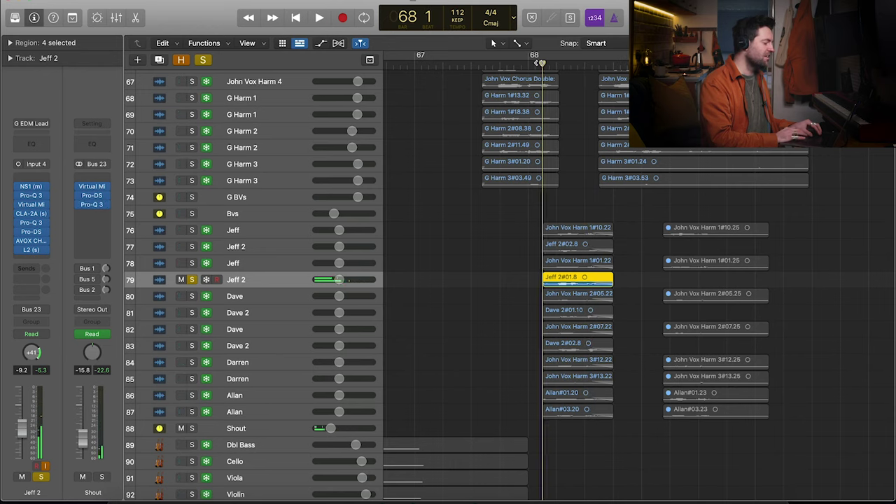
{"action": "key", "text": "space"}
{"action": "key", "text": "space"}
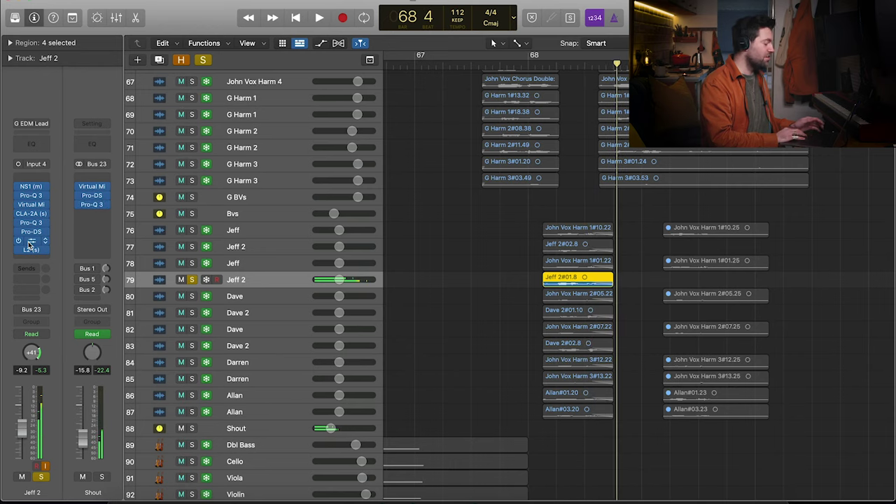
Switch the Jeff 2 Choir Size to 32 voices and select Jeff track 78.
{"action": "left_click", "coordinate": [35, 241]}
{"action": "left_click", "coordinate": [363, 201]}
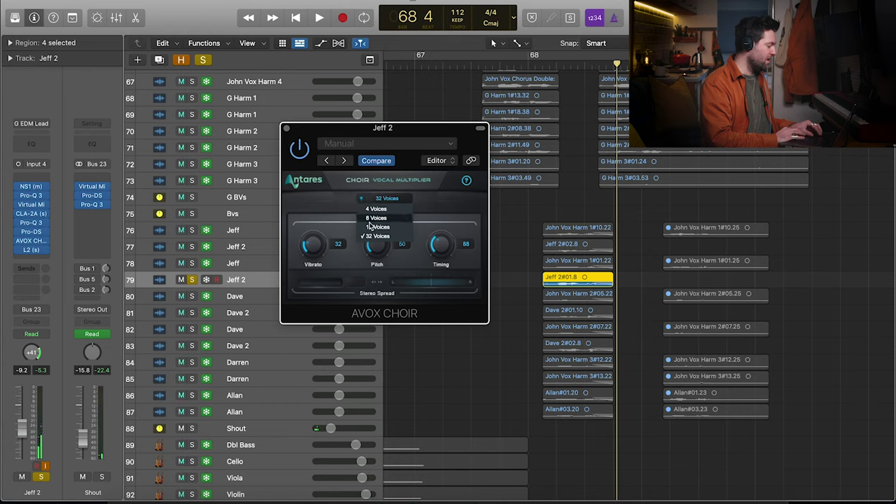
{"action": "left_click", "coordinate": [371, 218]}
{"action": "left_click", "coordinate": [286, 128]}
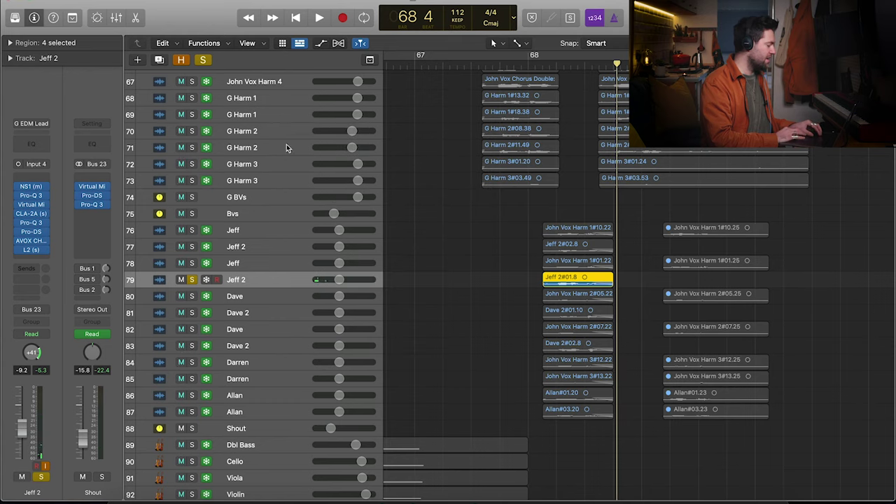
{"action": "left_click", "coordinate": [241, 265]}
Set the AVOX Choir on Jeff 2 track 77 to 16 Voices.
{"action": "left_click", "coordinate": [222, 250]}
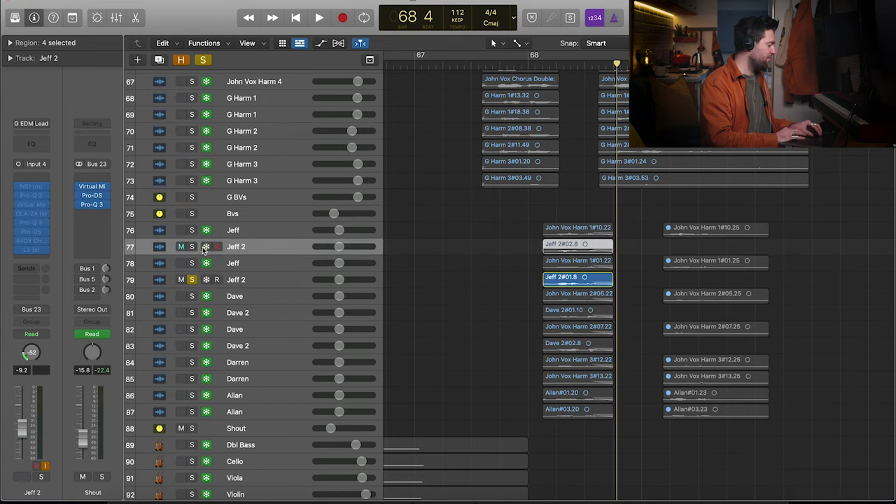
{"action": "left_click", "coordinate": [33, 241]}
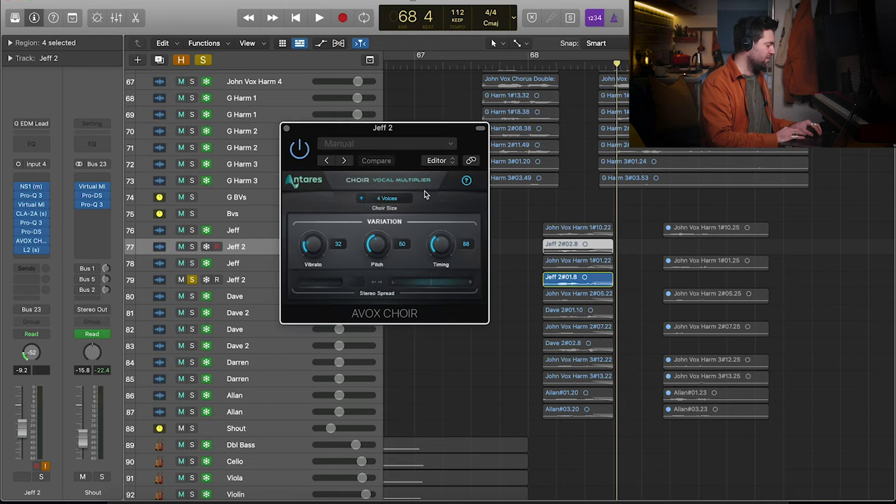
{"action": "left_click", "coordinate": [371, 200]}
{"action": "left_click", "coordinate": [382, 229]}
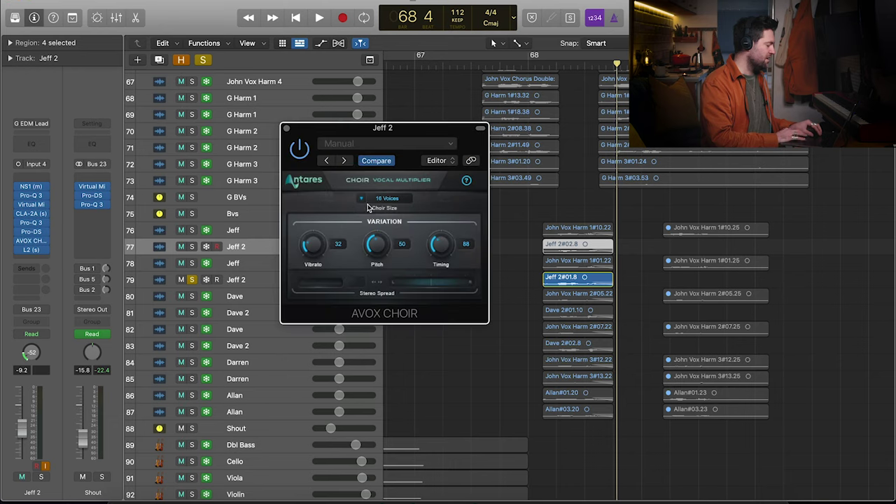
{"action": "left_click", "coordinate": [287, 129]}
Solo Jeff 2 track 77 and play both Jeff 2 tracks from bar 68.
{"action": "left_click", "coordinate": [191, 246]}
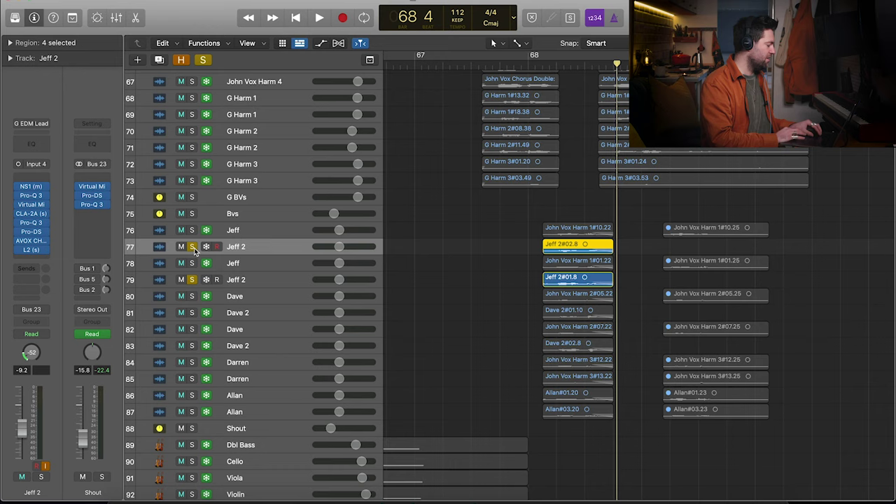
{"action": "left_click", "coordinate": [239, 283]}
{"action": "left_click", "coordinate": [531, 61]}
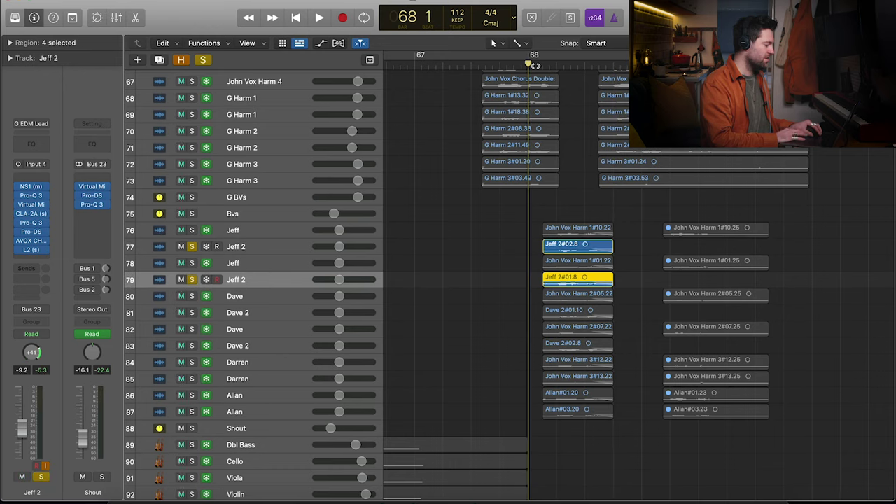
{"action": "key", "text": "space"}
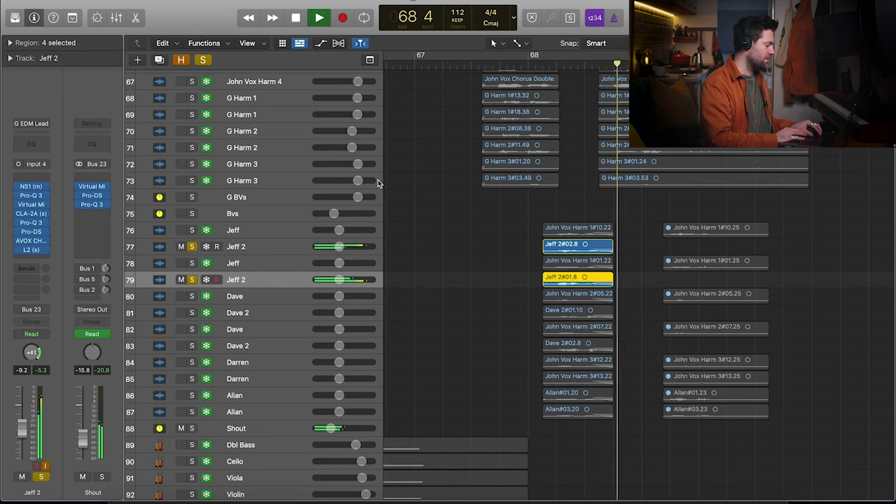
{"action": "key", "text": "space"}
{"action": "left_click", "coordinate": [536, 62]}
{"action": "key", "text": "space"}
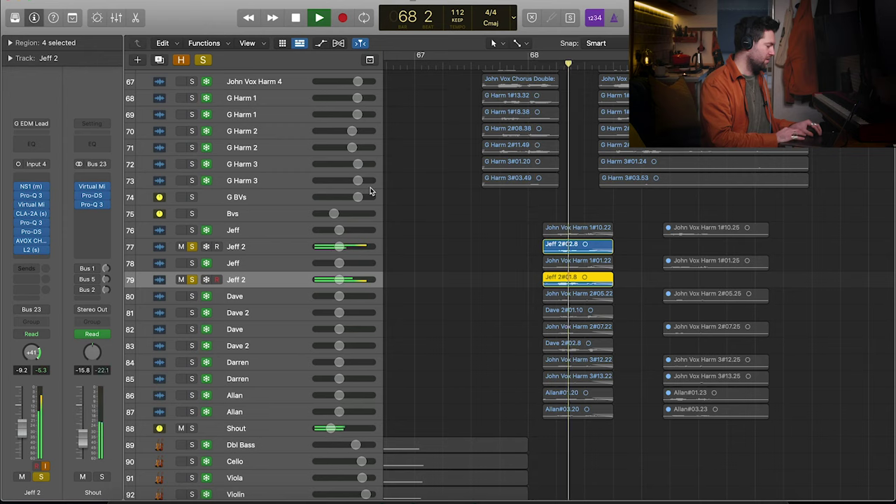
{"action": "key", "text": "space"}
Solo Jeff tracks 76 and 78 and play all four Jeff tracks from bar 68.
{"action": "left_click", "coordinate": [193, 231]}
{"action": "left_click", "coordinate": [192, 263]}
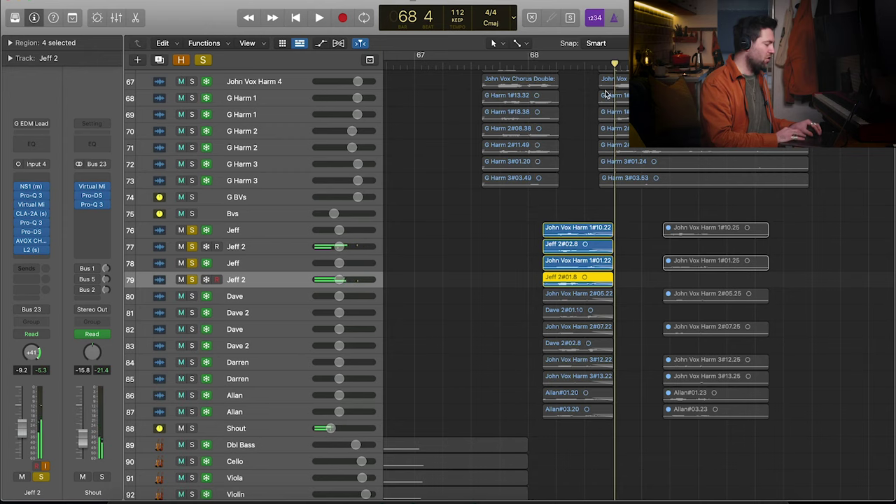
{"action": "left_click", "coordinate": [535, 64]}
{"action": "key", "text": "space"}
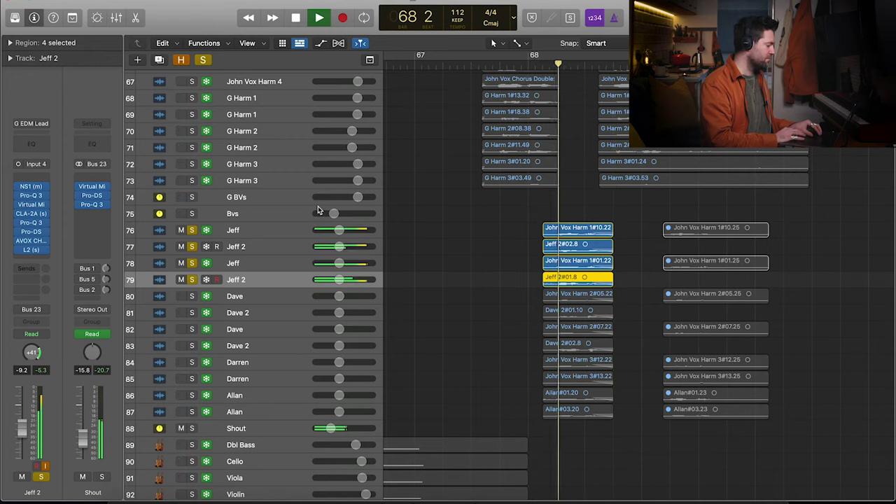
{"action": "key", "text": "space"}
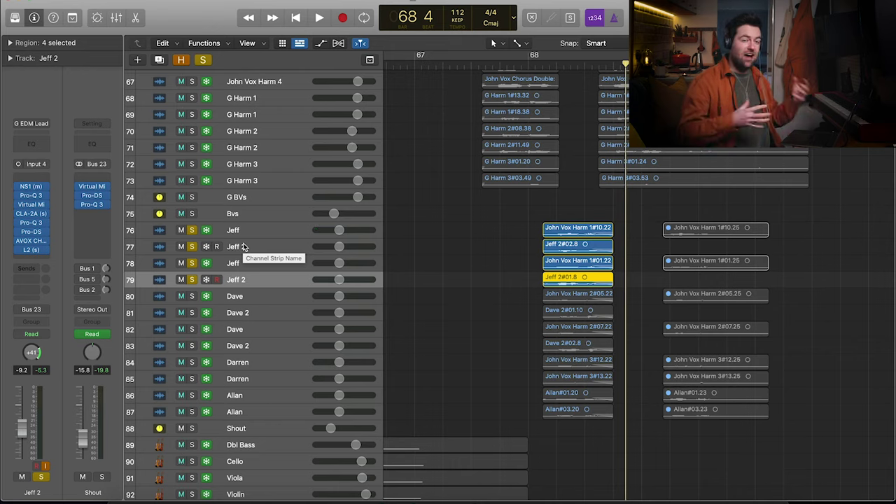
Open the Jeff 2 AVOX Choir window showing 16 voices, Vibrato 32, Pitch 50, Timing 88.
{"action": "left_click", "coordinate": [206, 279]}
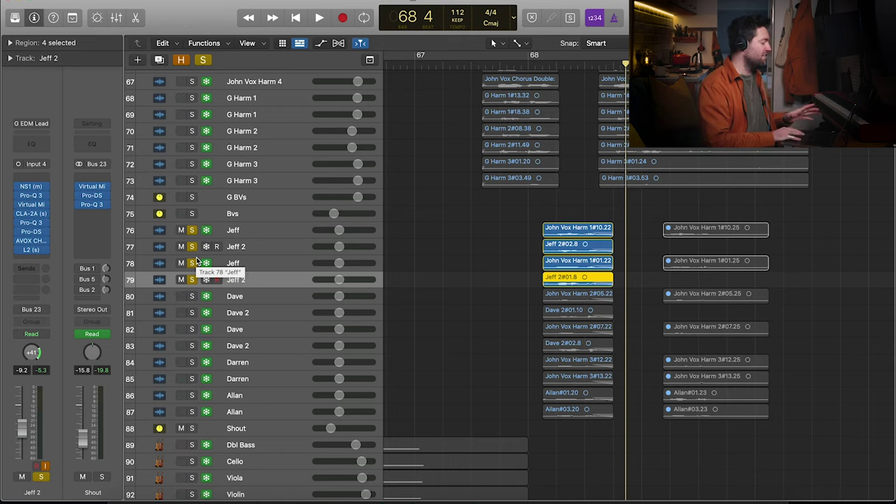
{"action": "left_click", "coordinate": [32, 241]}
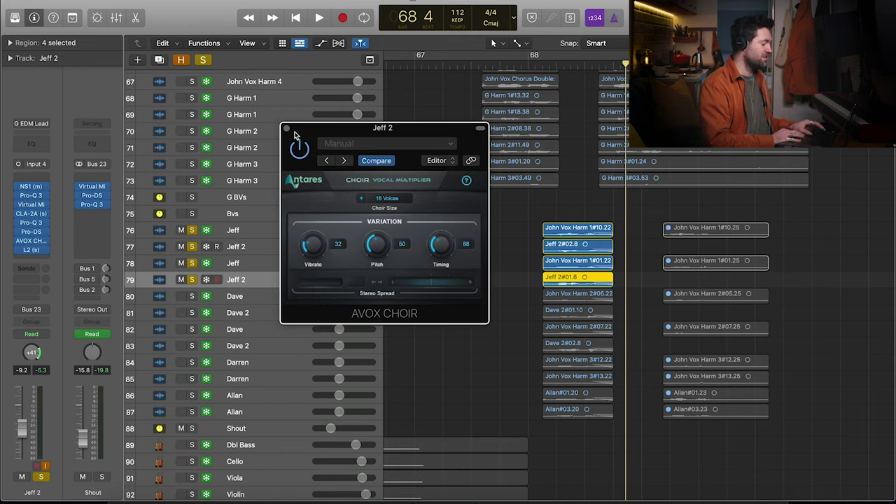